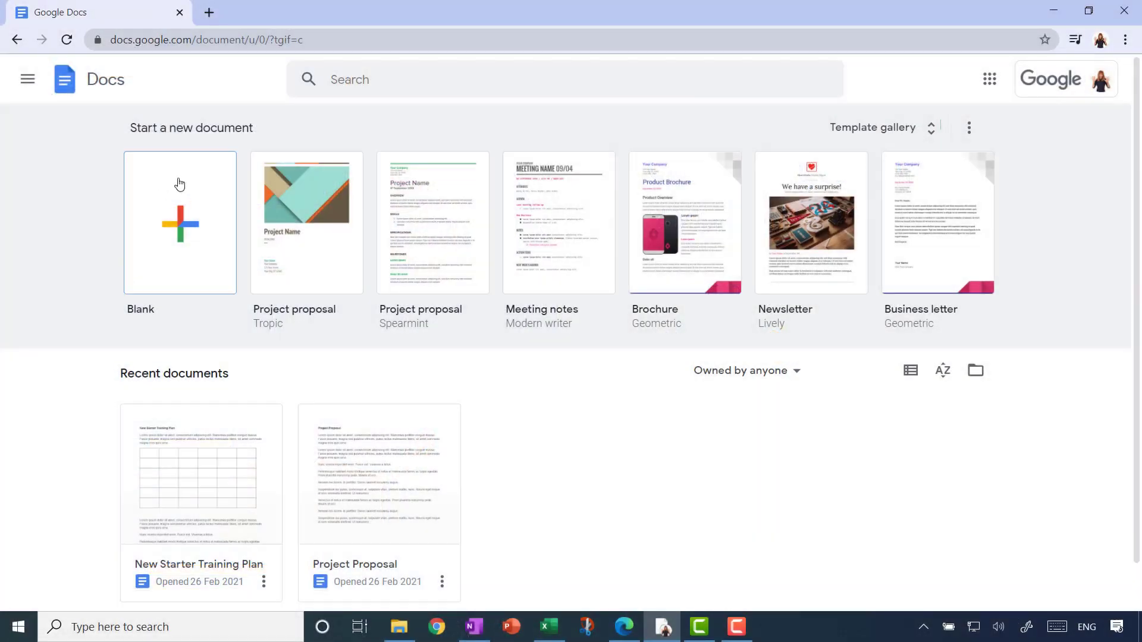
- Create a blank document, set zoom to Fit, and hide the document outline panel
left_click(164, 273)
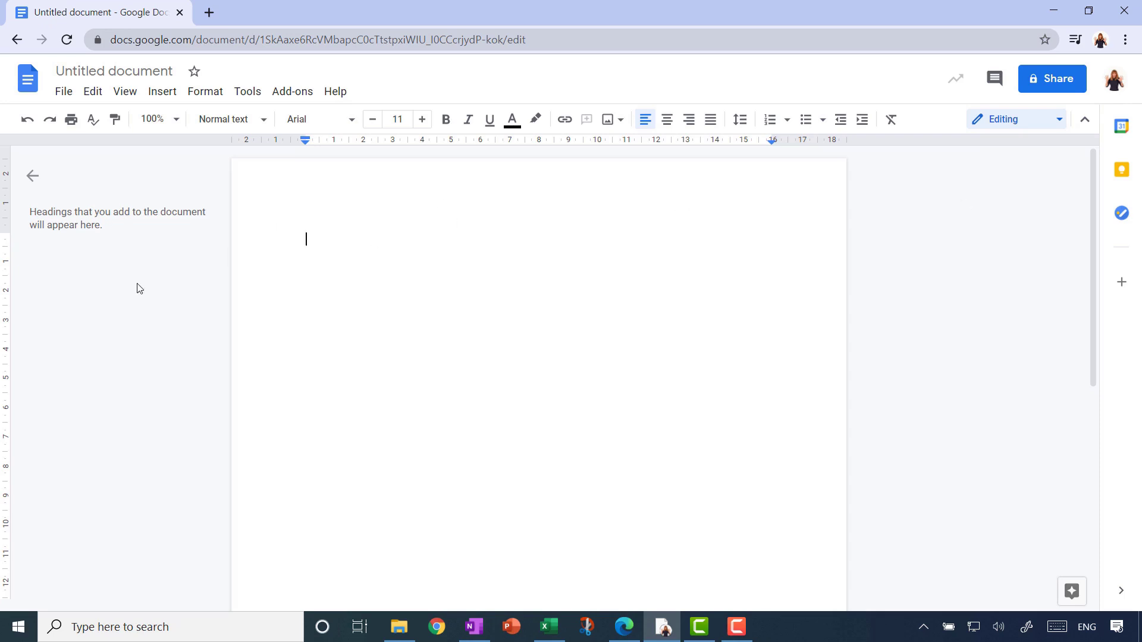
left_click(177, 121)
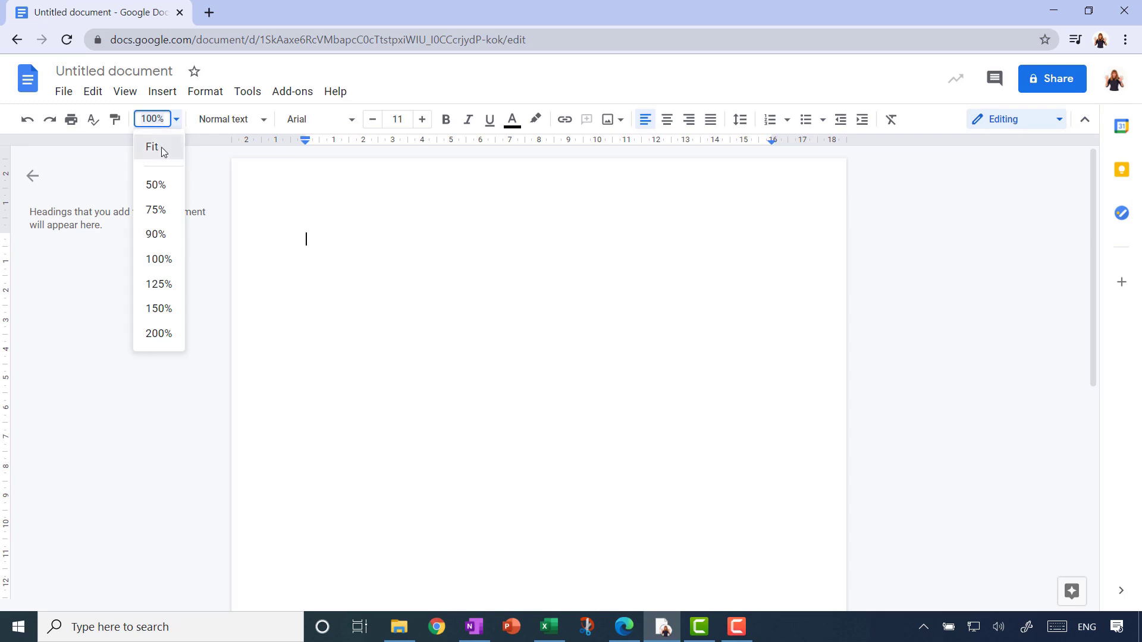
left_click(162, 148)
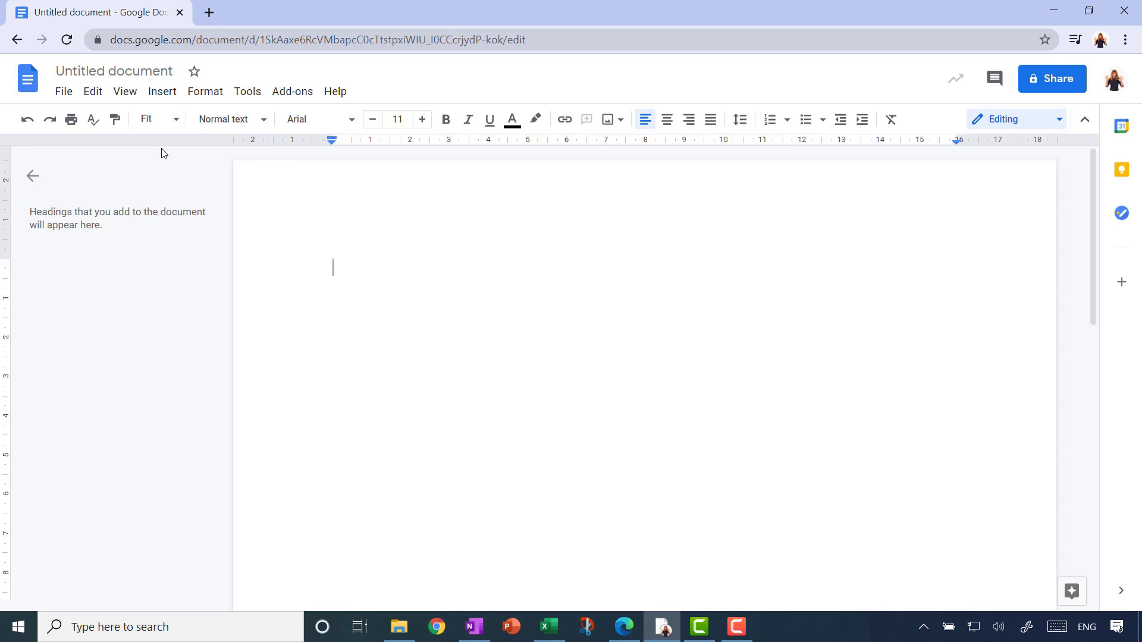
left_click(34, 179)
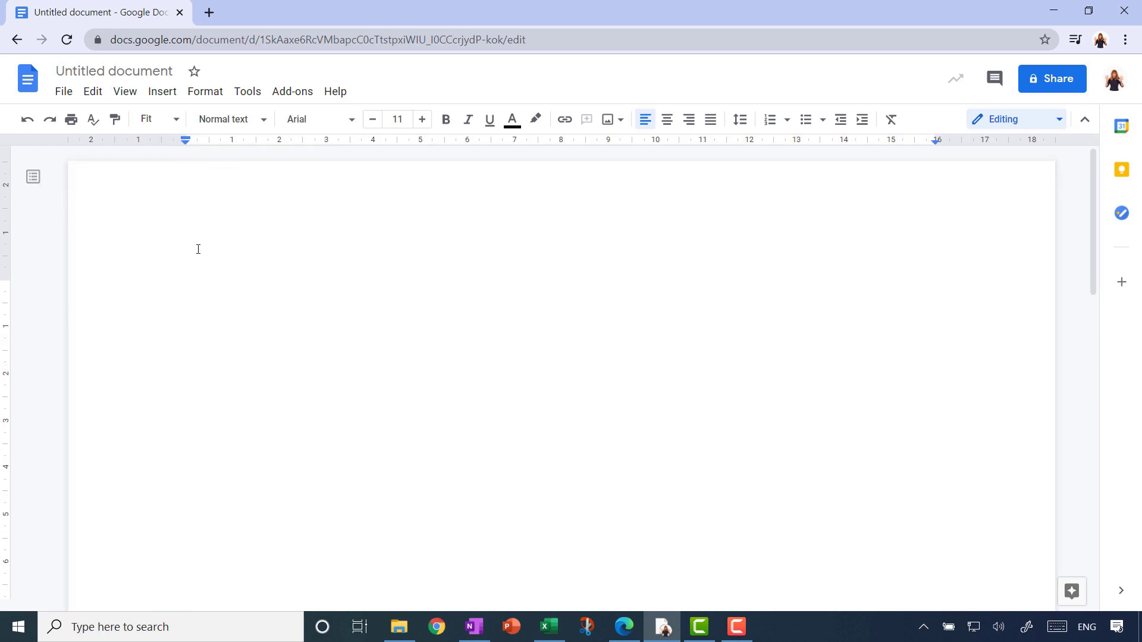
- Type the heading 'Company News' and paste the news paragraphs on the line below
type("Compa")
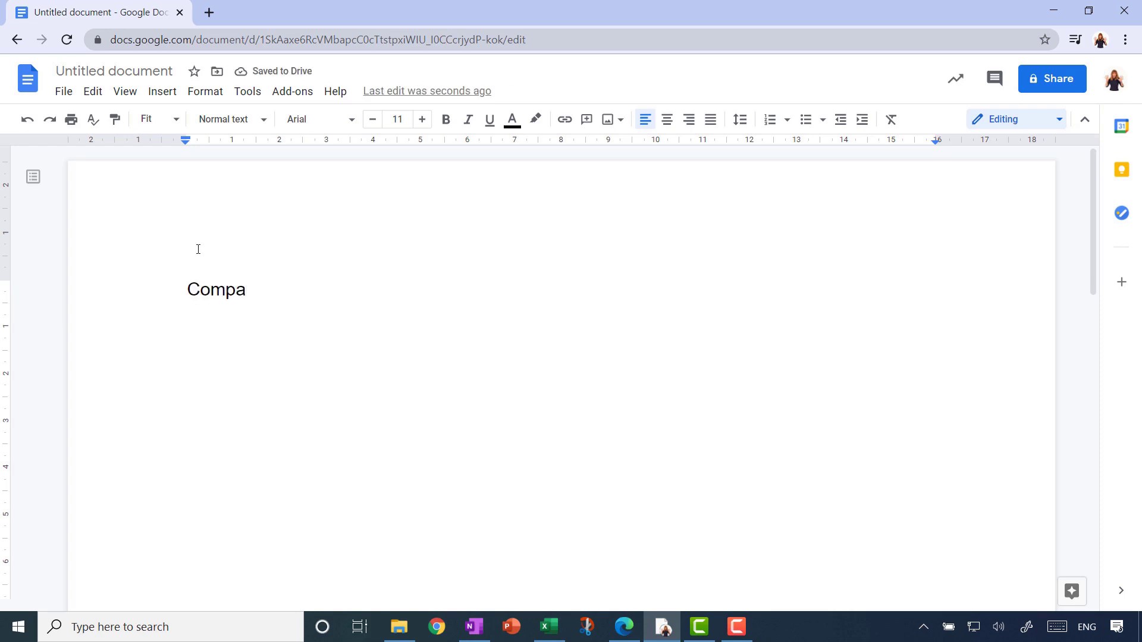
type("my")
left_click(238, 291)
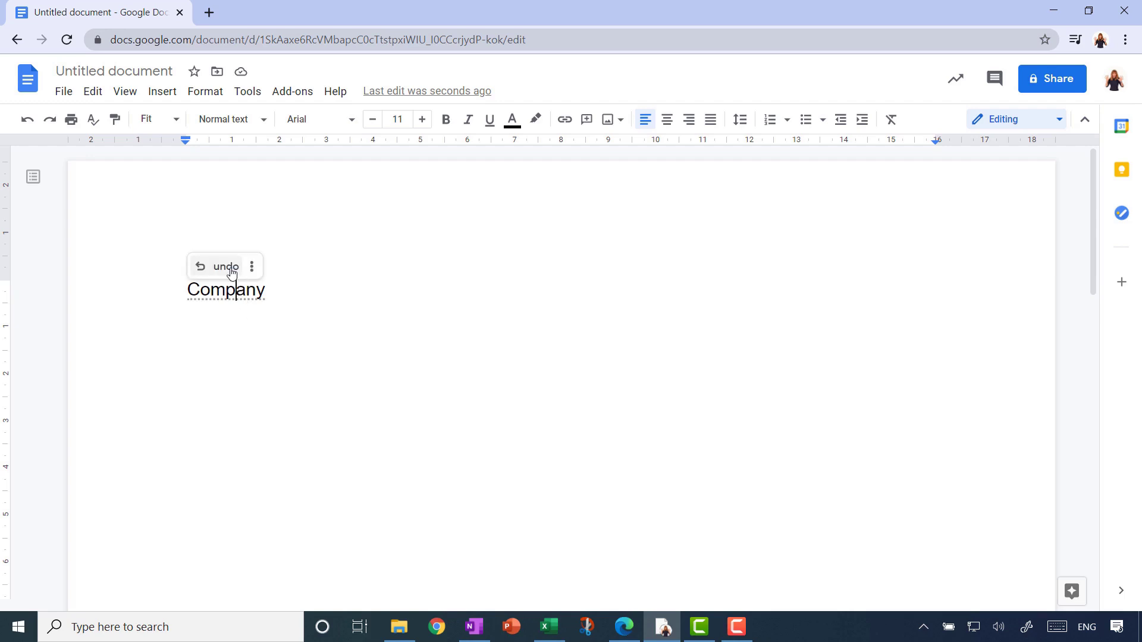
left_click(321, 288)
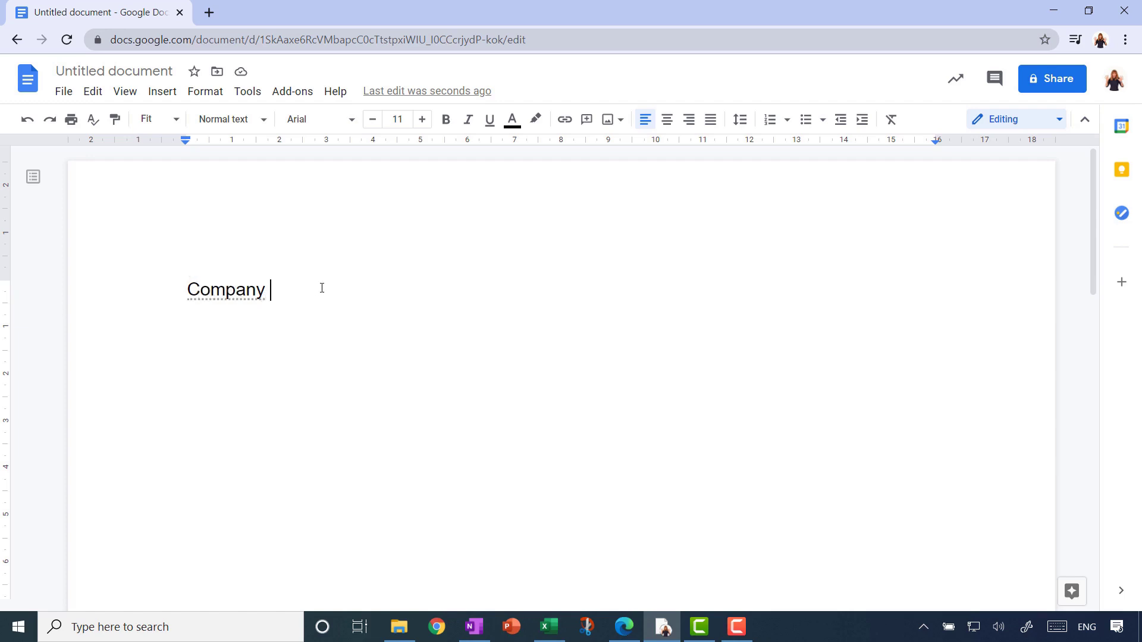
type("News")
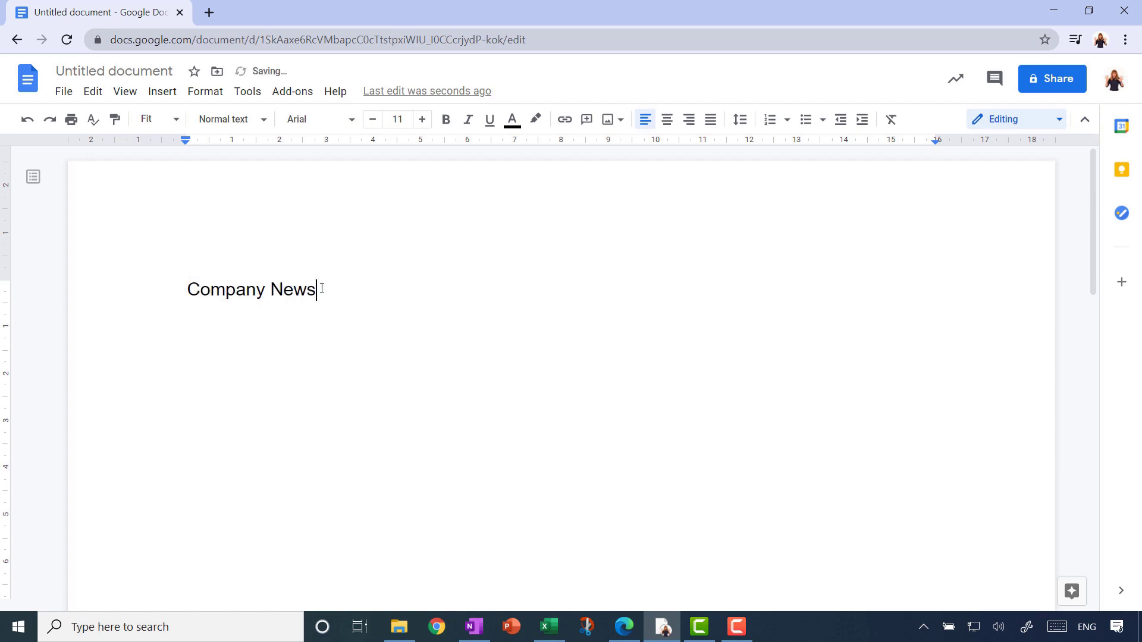
key("Return")
key("ctrl+v")
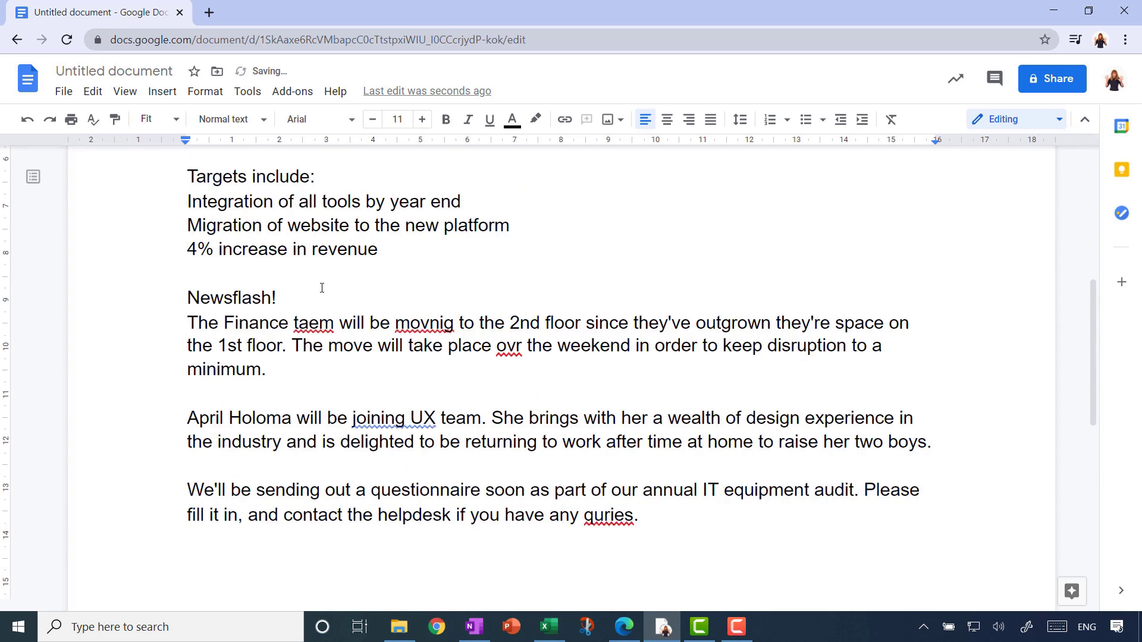
scroll(321, 288, "up", 6)
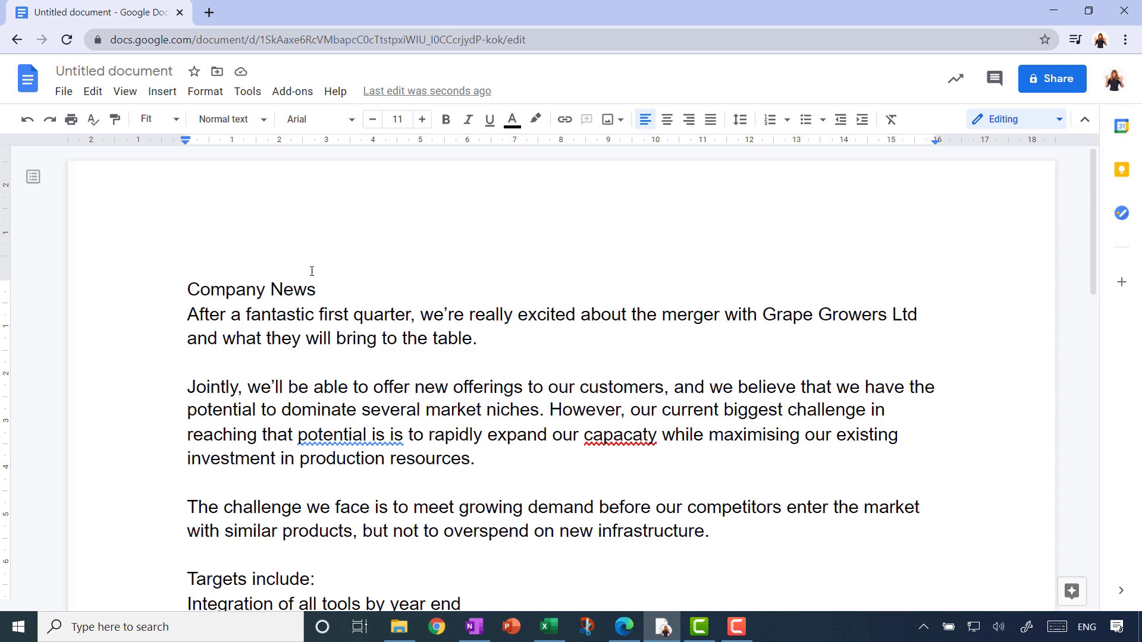
double_click(244, 287)
left_click(686, 478)
- Correct 'capacaty' to 'capacity' and 'potential is is' to 'potential is'
left_click(632, 436)
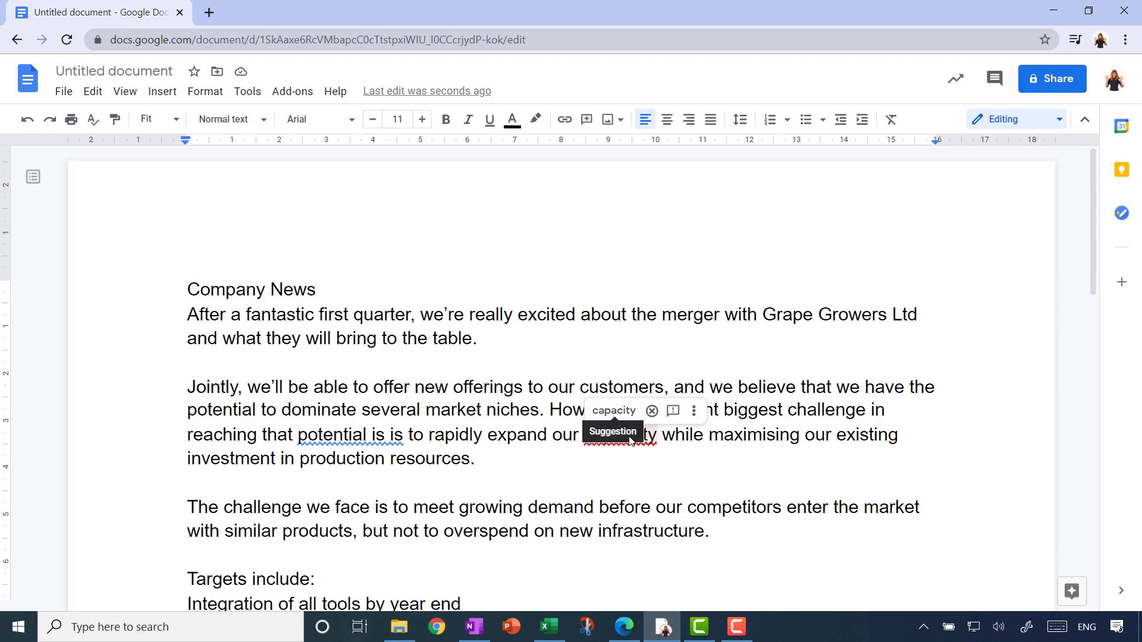
left_click(614, 410)
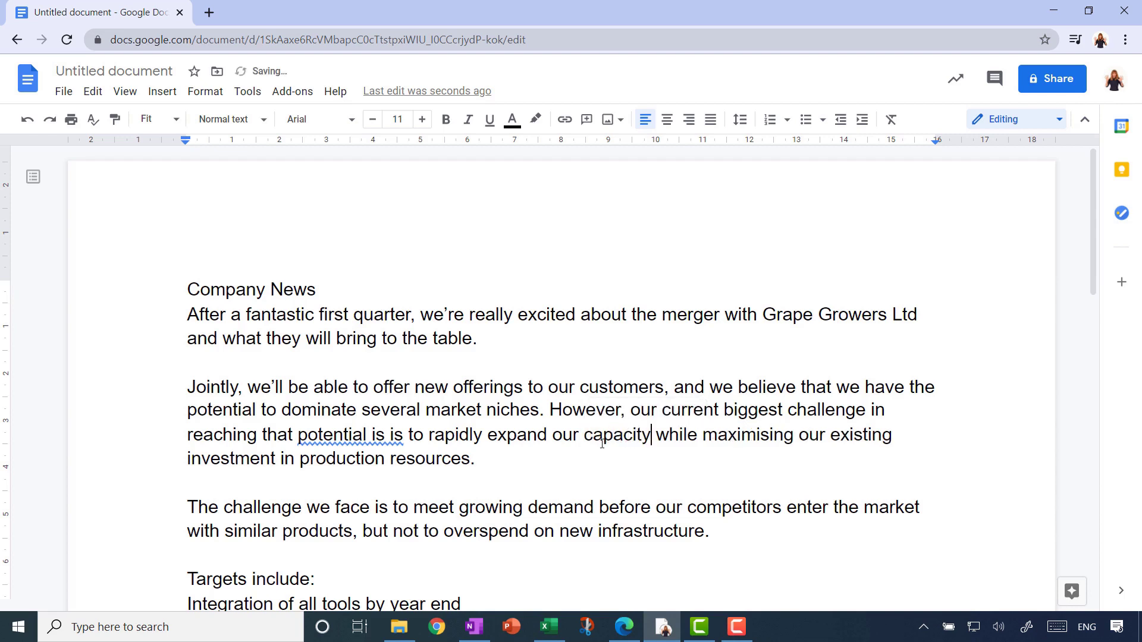
left_click(336, 440)
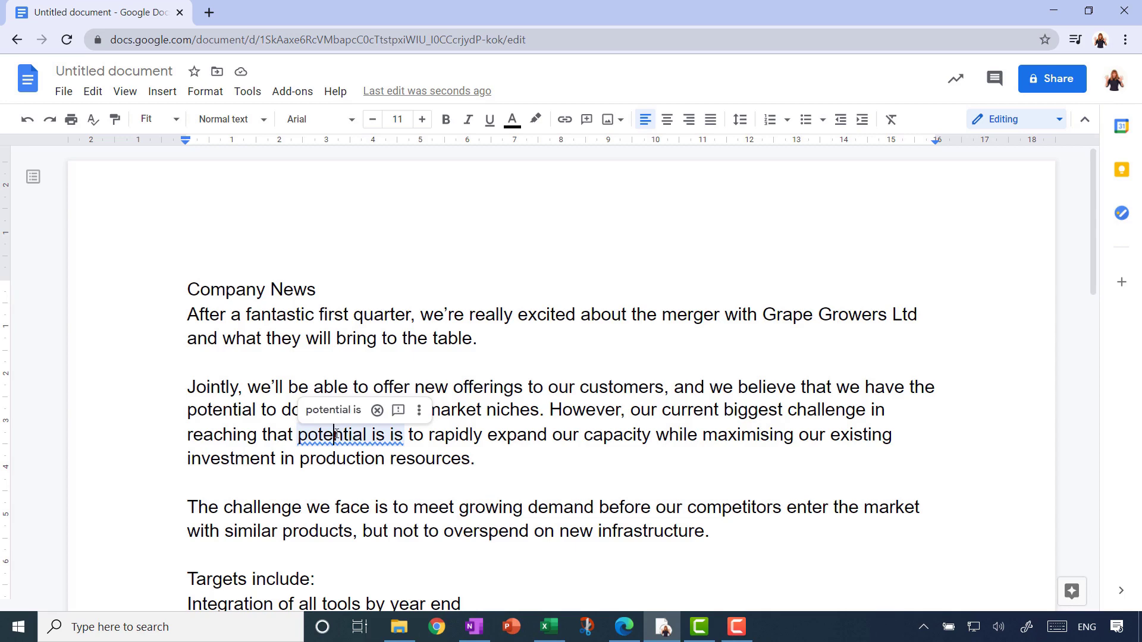
right_click(336, 435)
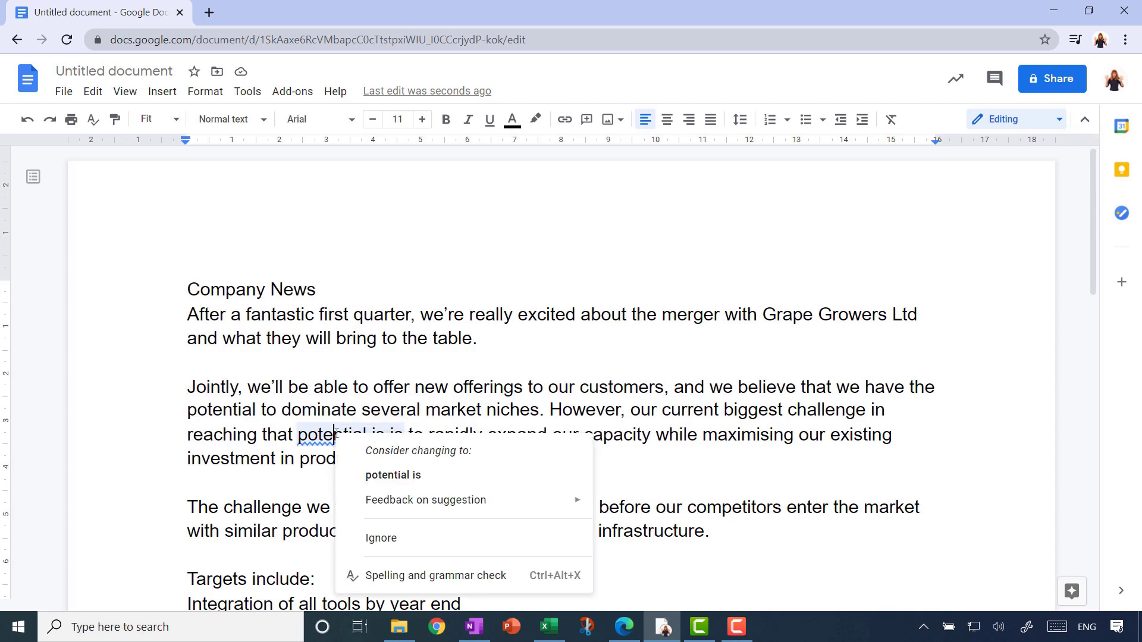
left_click(438, 484)
scroll(631, 478, "down", 8)
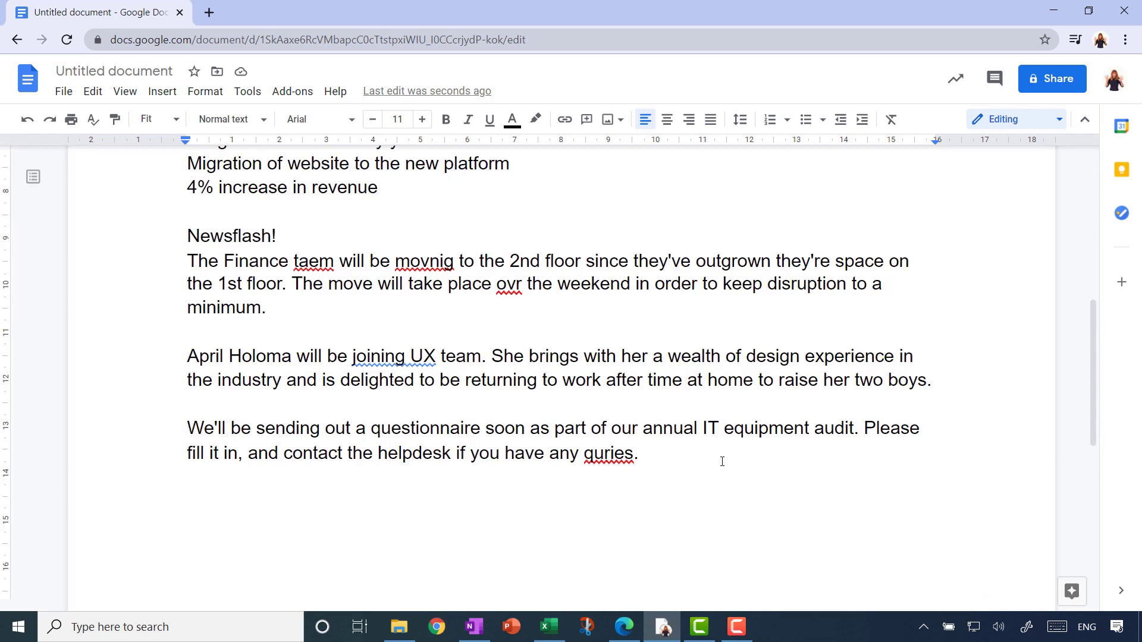
- Run the spelling check, accepting team, moving, over, joining the UX and queries
left_click(93, 124)
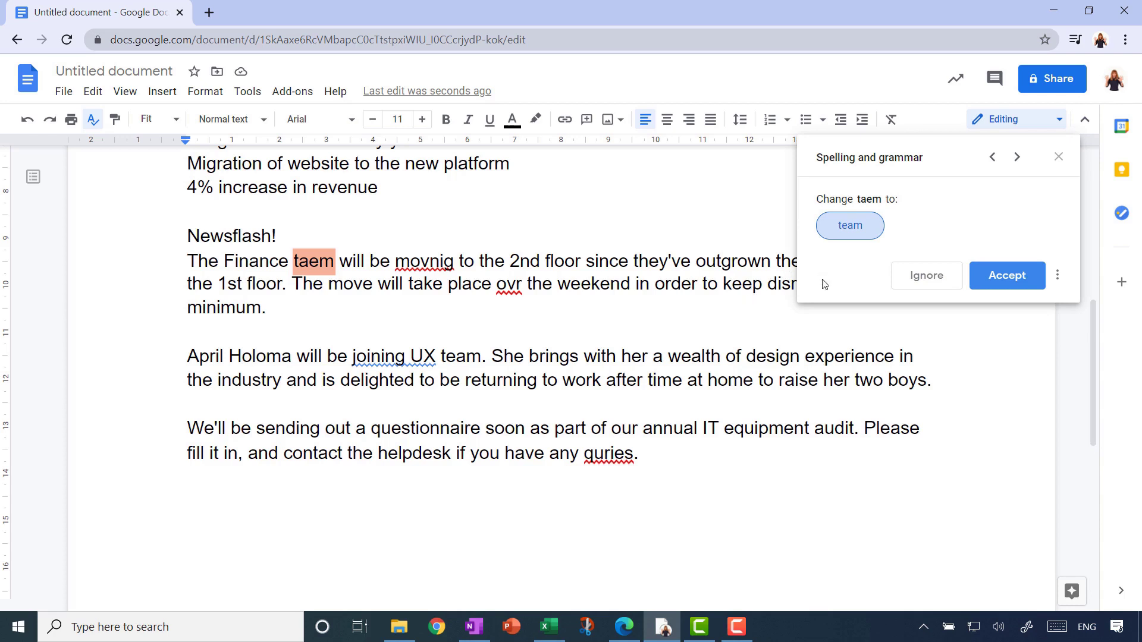
left_click(868, 229)
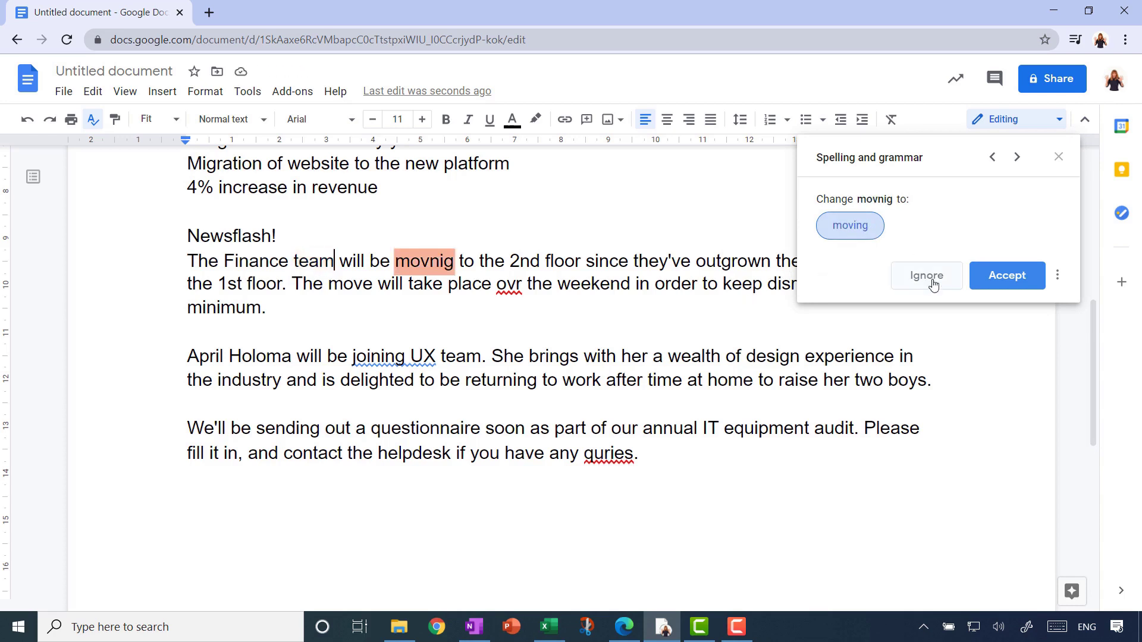
left_click(1024, 277)
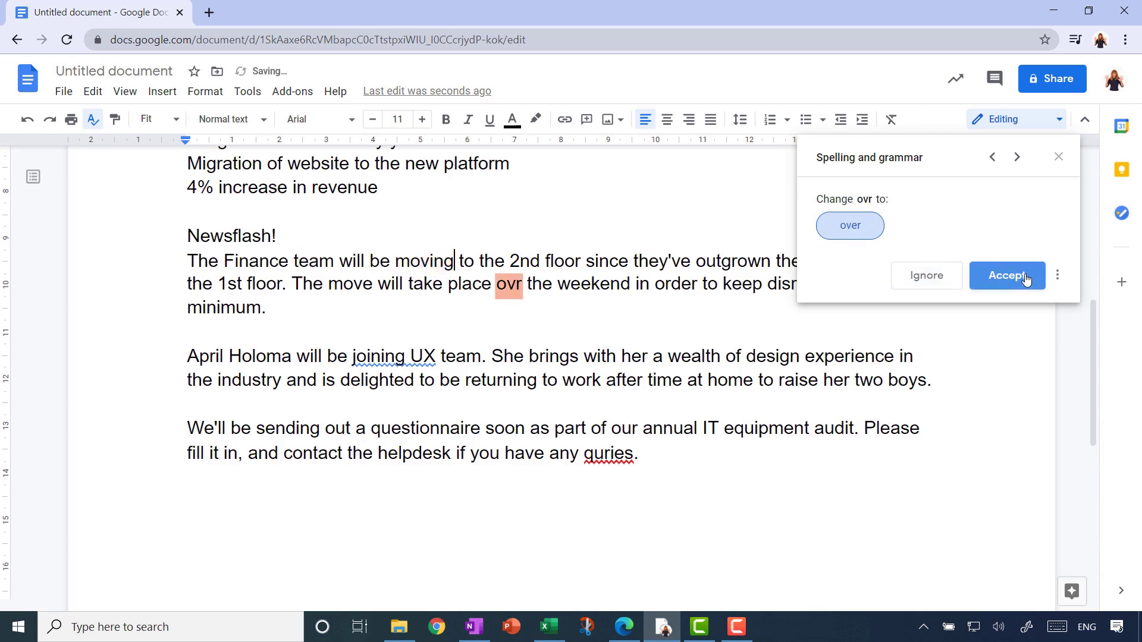
left_click(1024, 277)
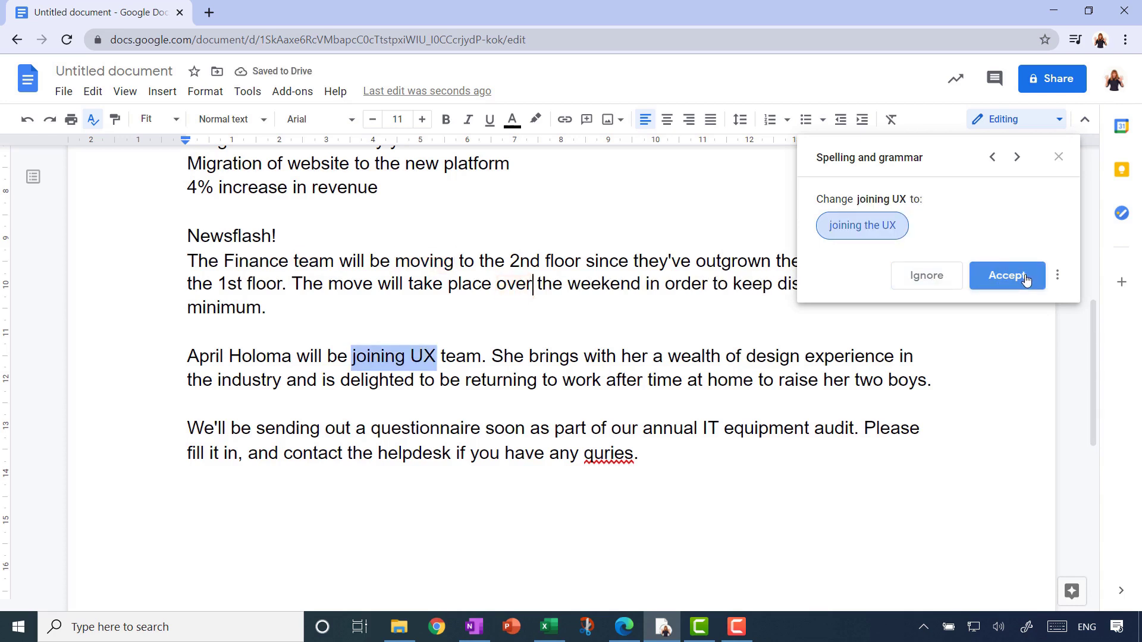
left_click(1025, 277)
left_click(1026, 278)
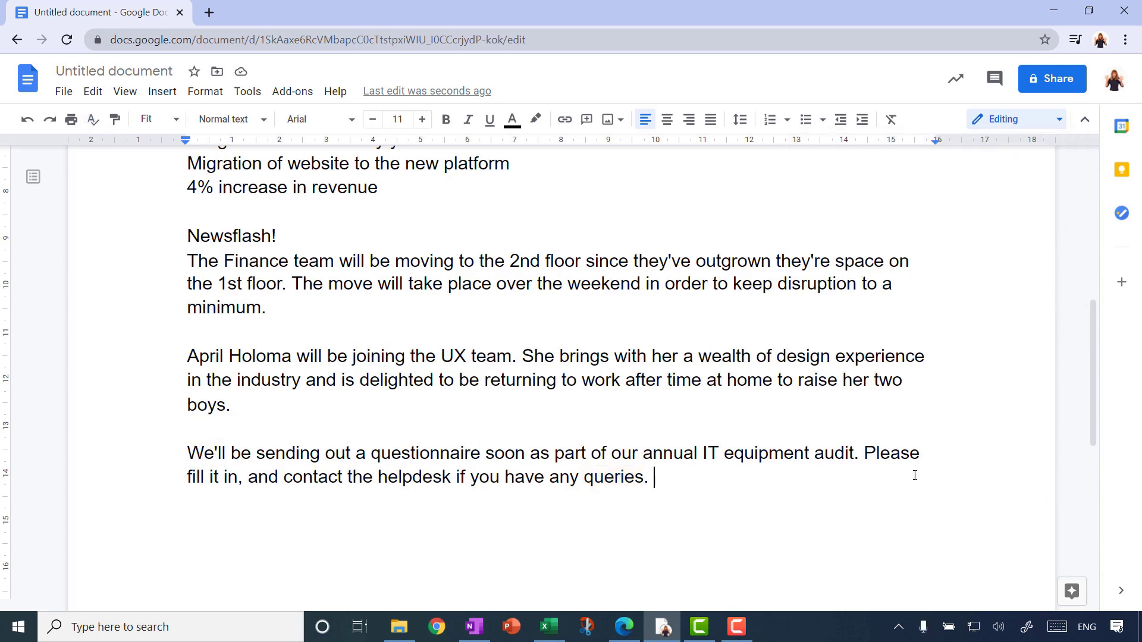
- Type 'If anyone has a monitre, that should also be noted.' and add 'monitre' to the dictionary
type("If anyone has a monitre, that should also be noted.")
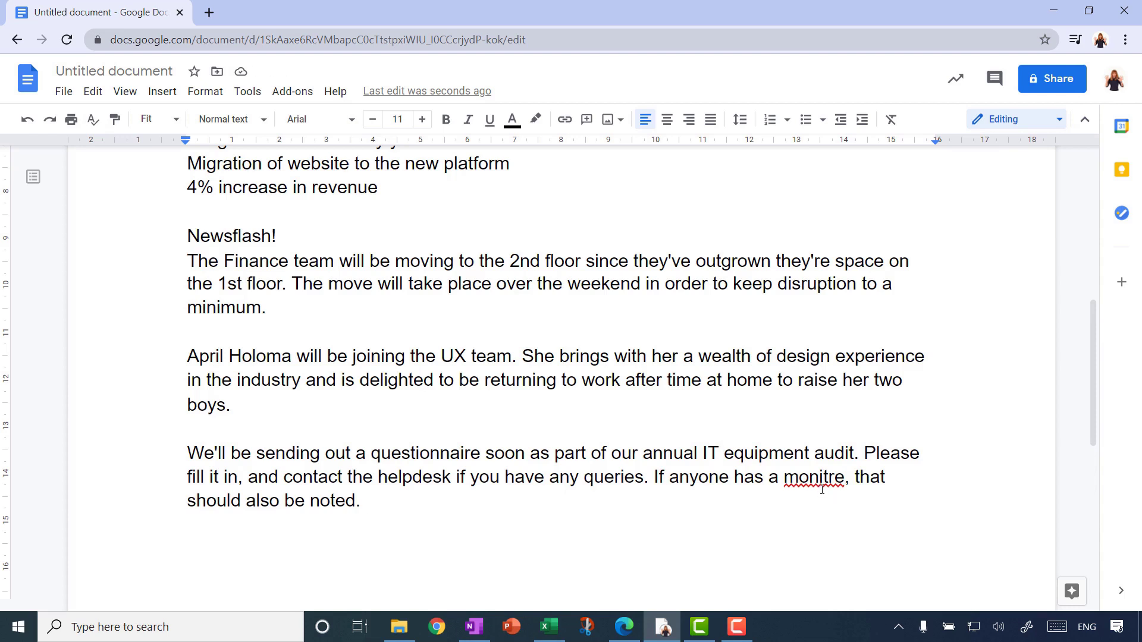
left_click(813, 478)
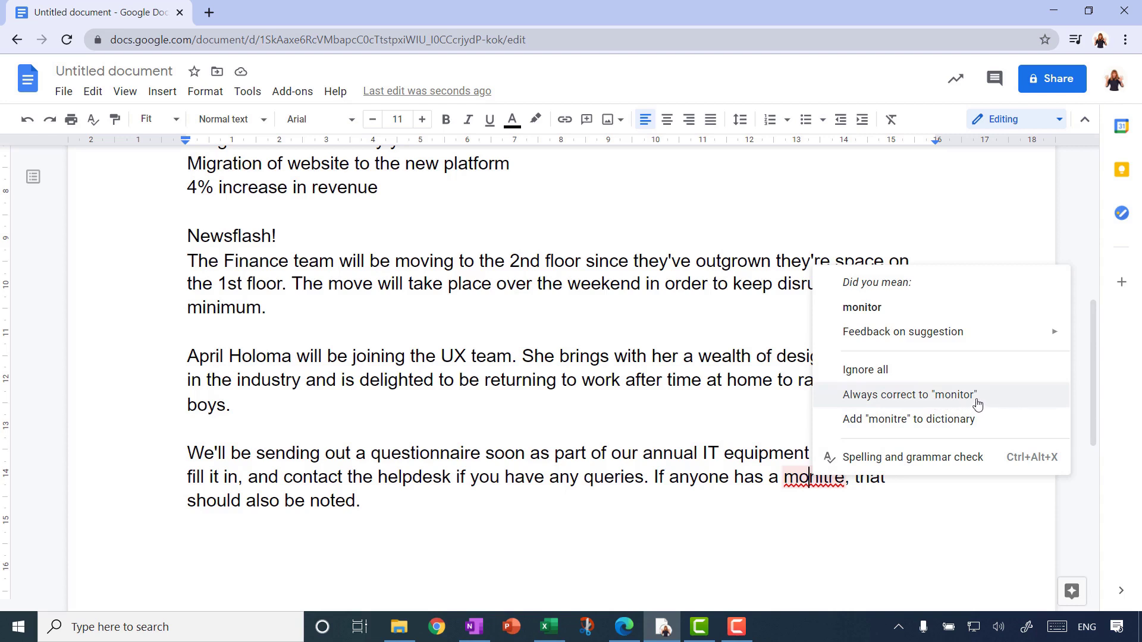
left_click(914, 418)
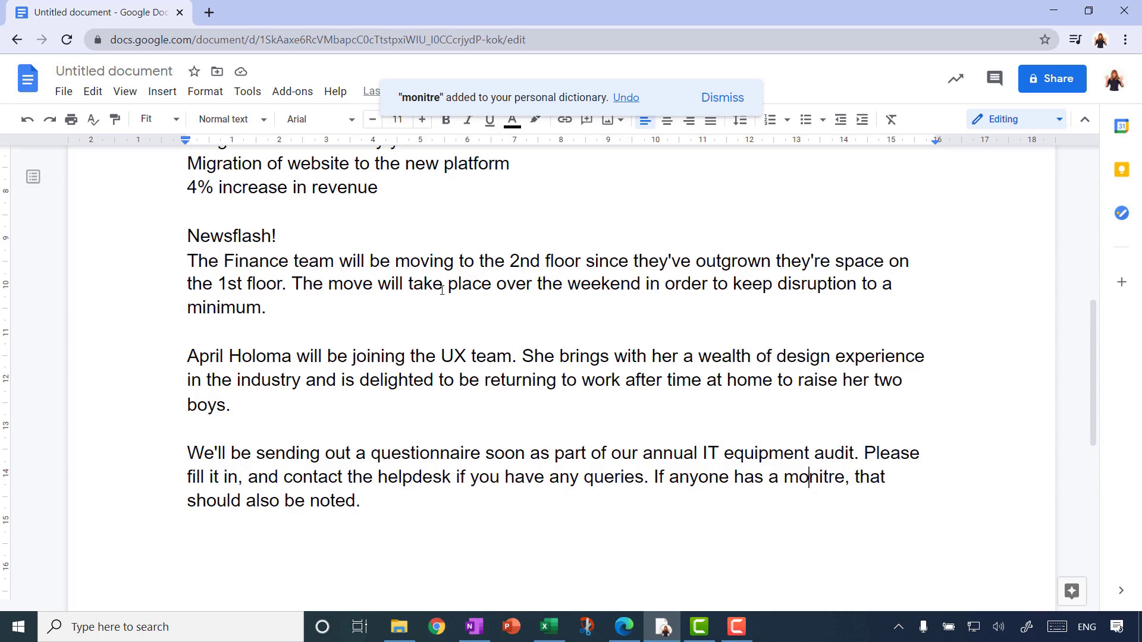
- Delete 'monitre' from the personal dictionary under Tools > Spelling and grammar
left_click(244, 92)
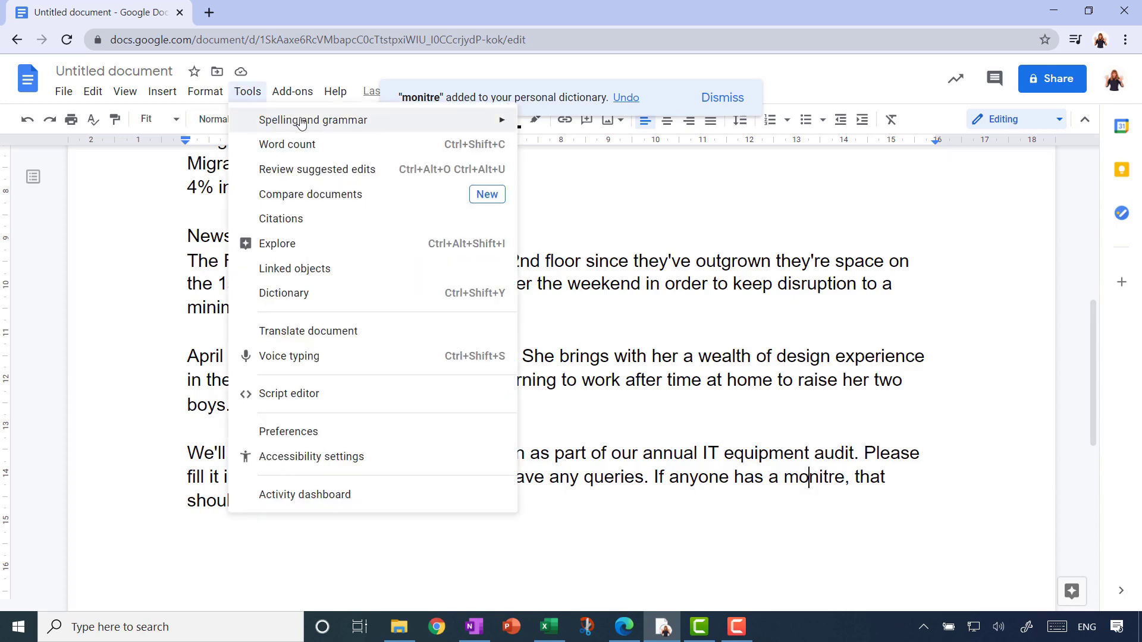
mouse_move(317, 123)
left_click(666, 199)
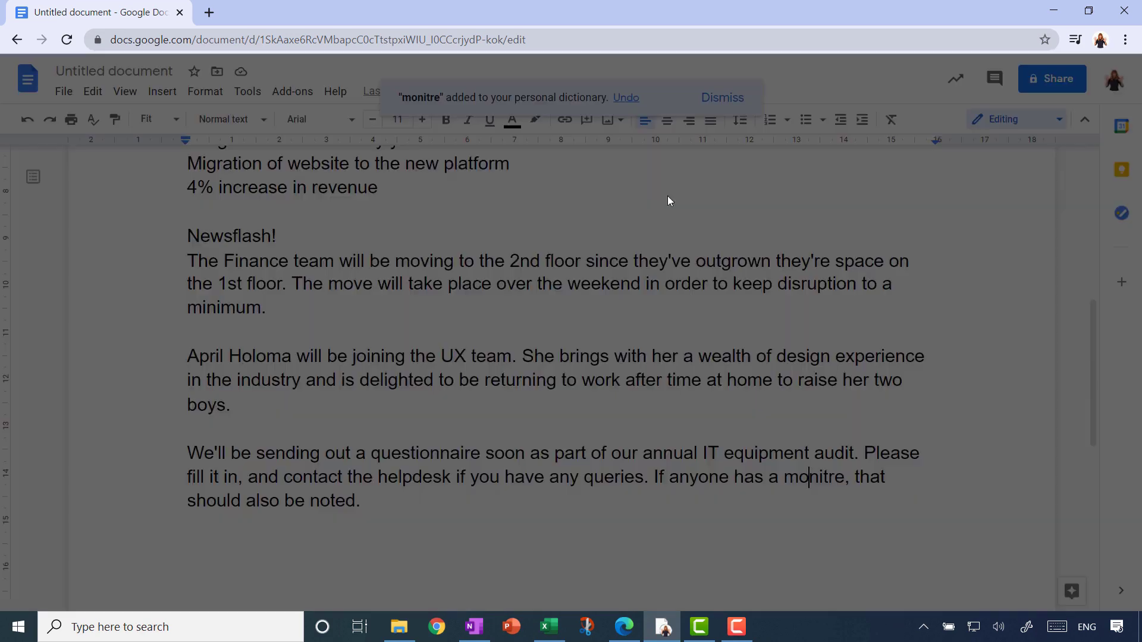
mouse_move(423, 280)
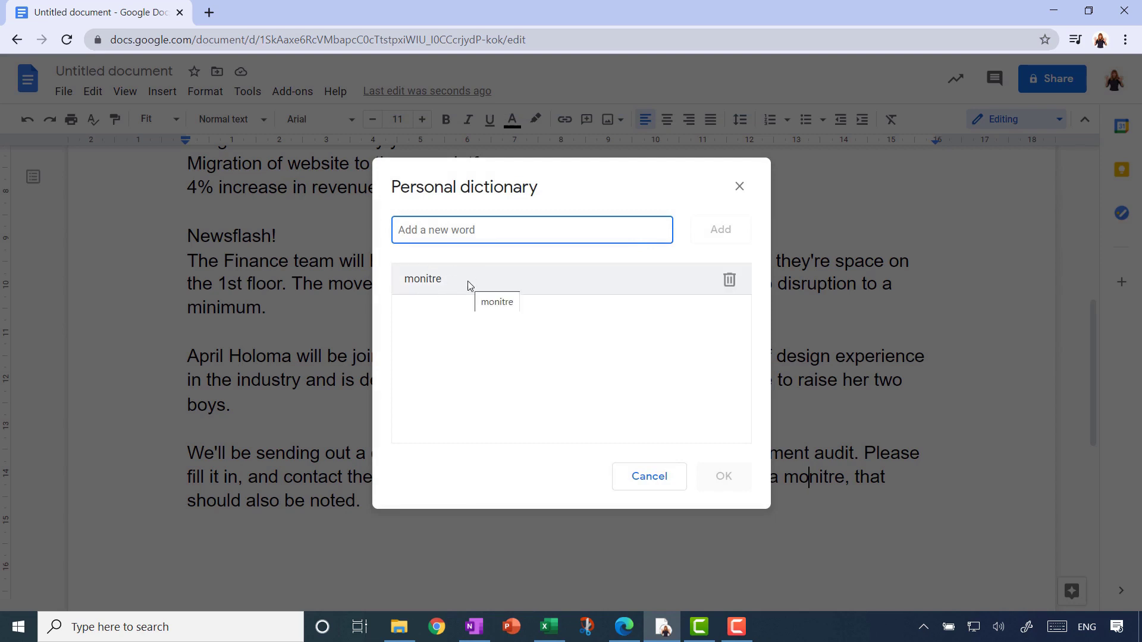
left_click(729, 281)
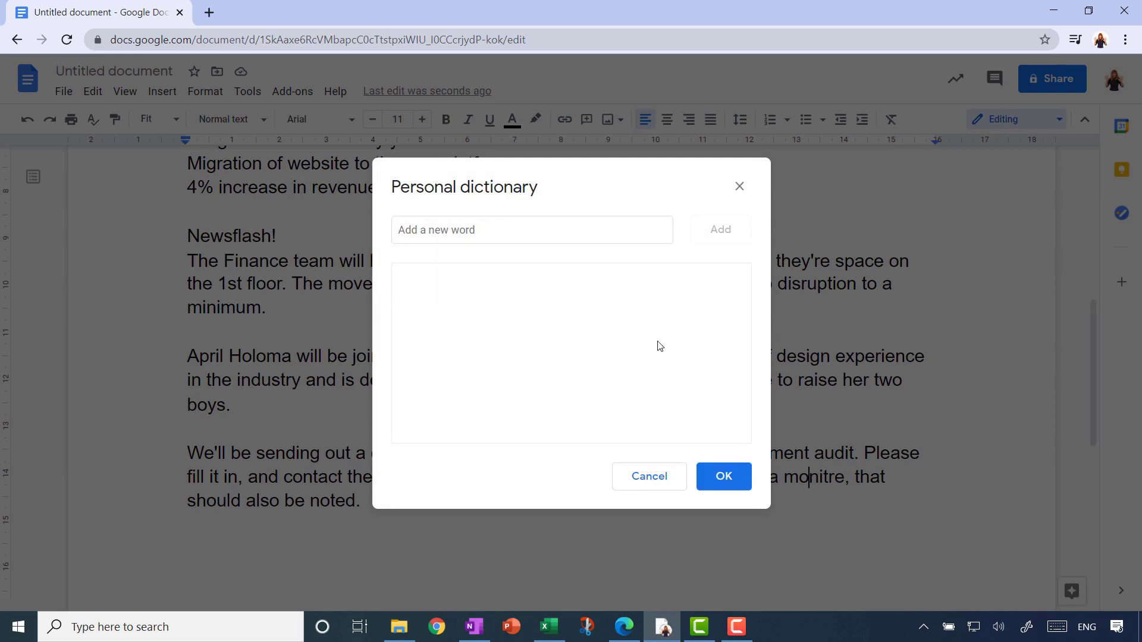
left_click(727, 478)
scroll(774, 470, "up", 8)
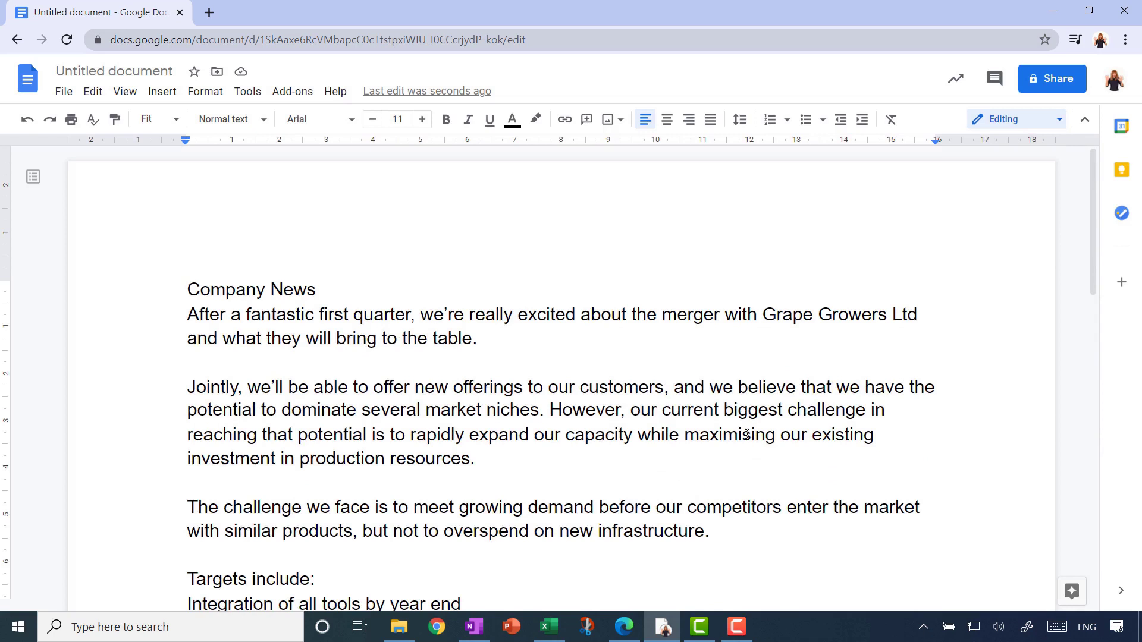
- Rename the untitled document to 'Company News'
left_click(153, 68)
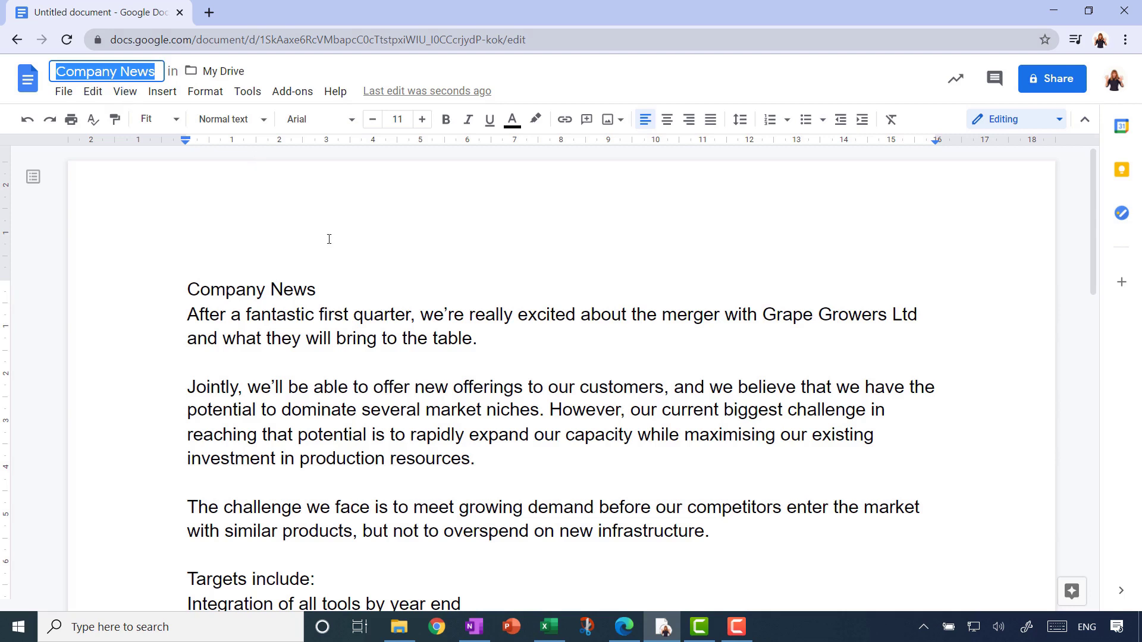
left_click(373, 316)
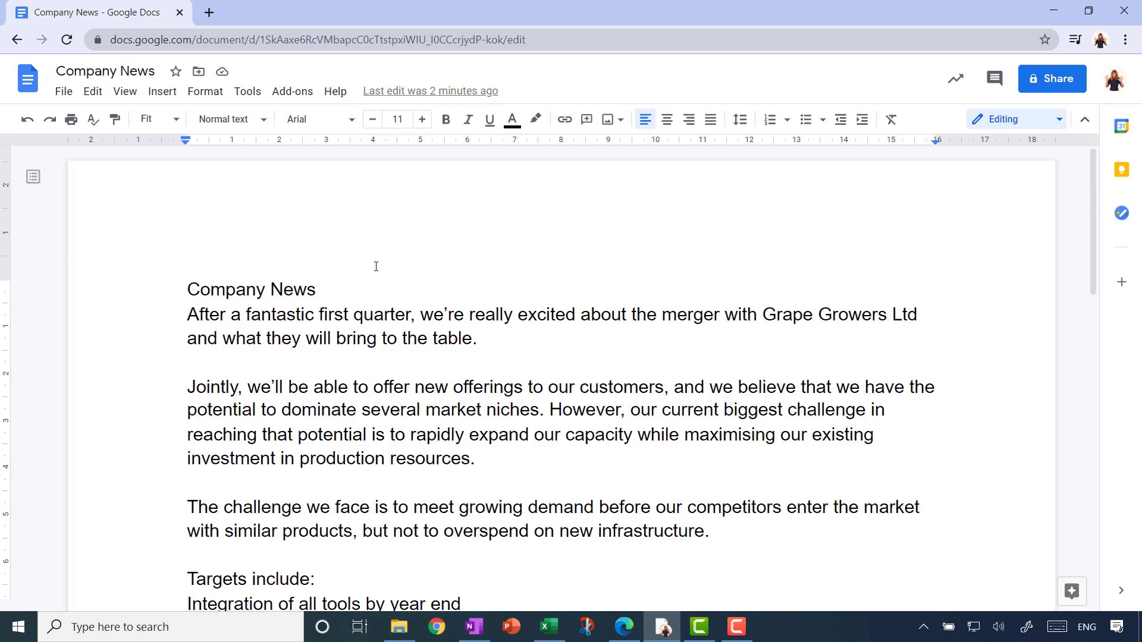
- Make the Company News heading bold, italic, underlined, 14 pt Comic Sans MS
left_click_drag(188, 290, 315, 284)
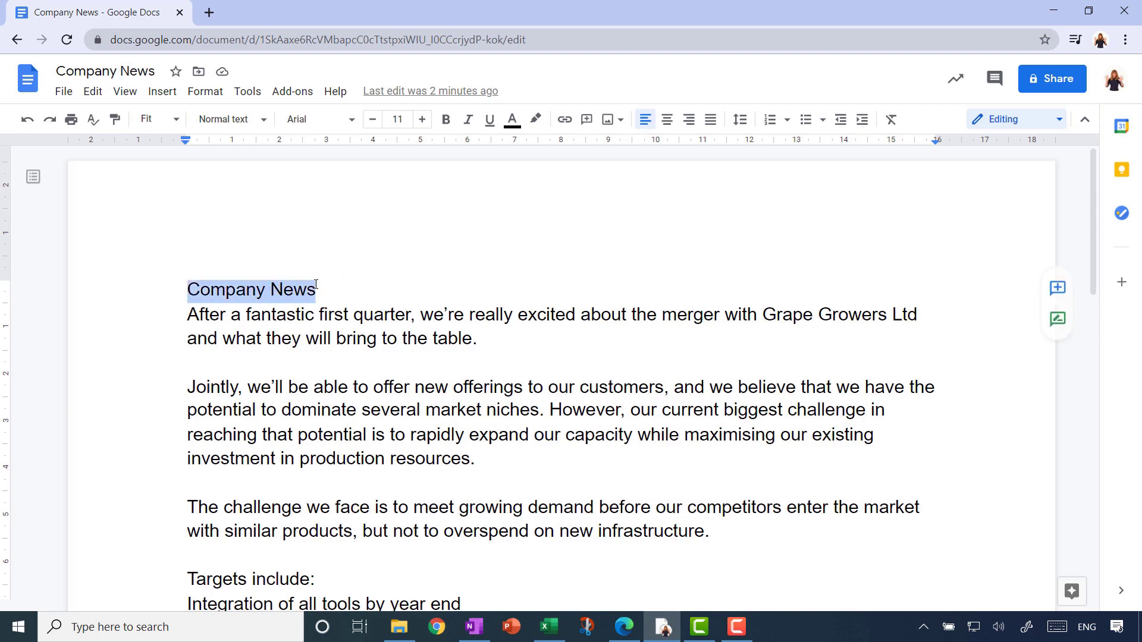
left_click(446, 119)
left_click(469, 121)
left_click(490, 120)
left_click(423, 120)
left_click(423, 120)
left_click(423, 120)
left_click(351, 120)
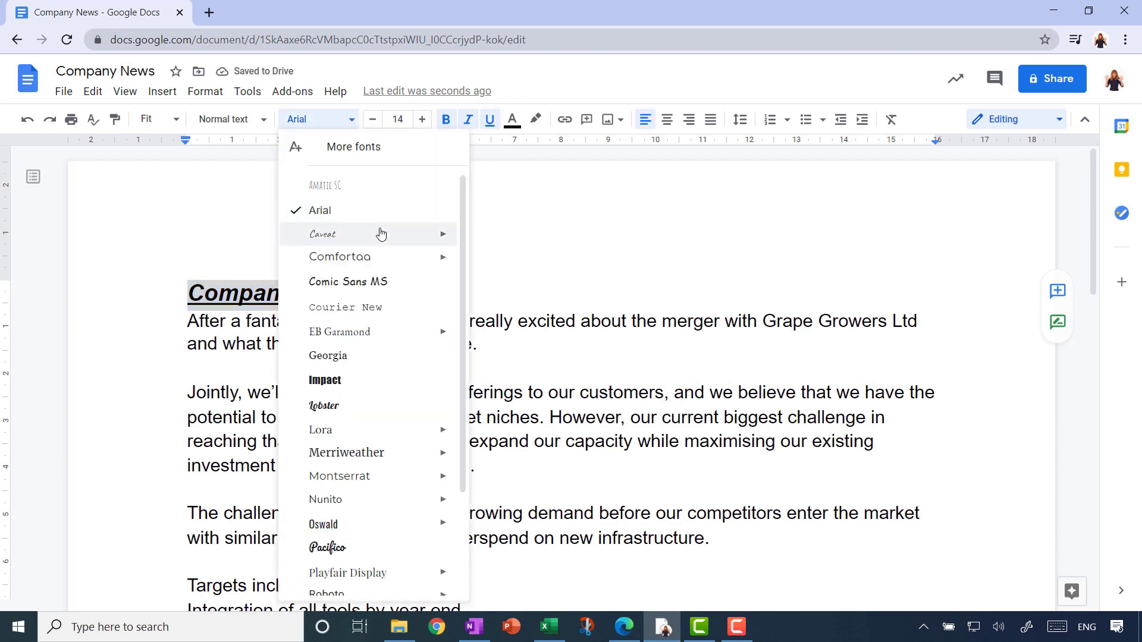
left_click(403, 282)
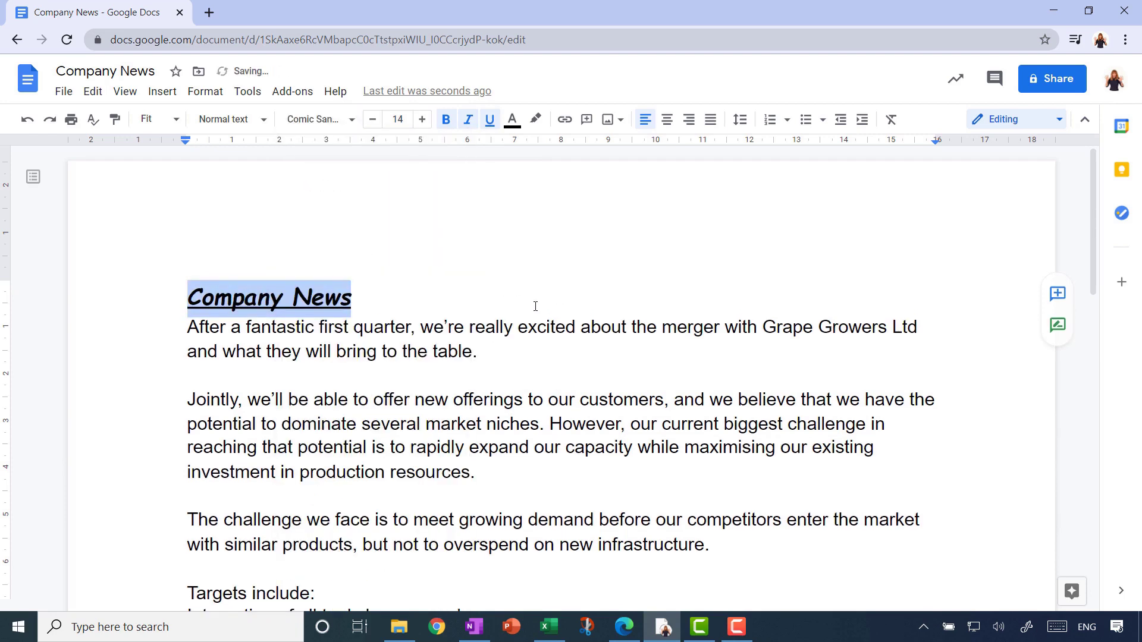
left_click(535, 306)
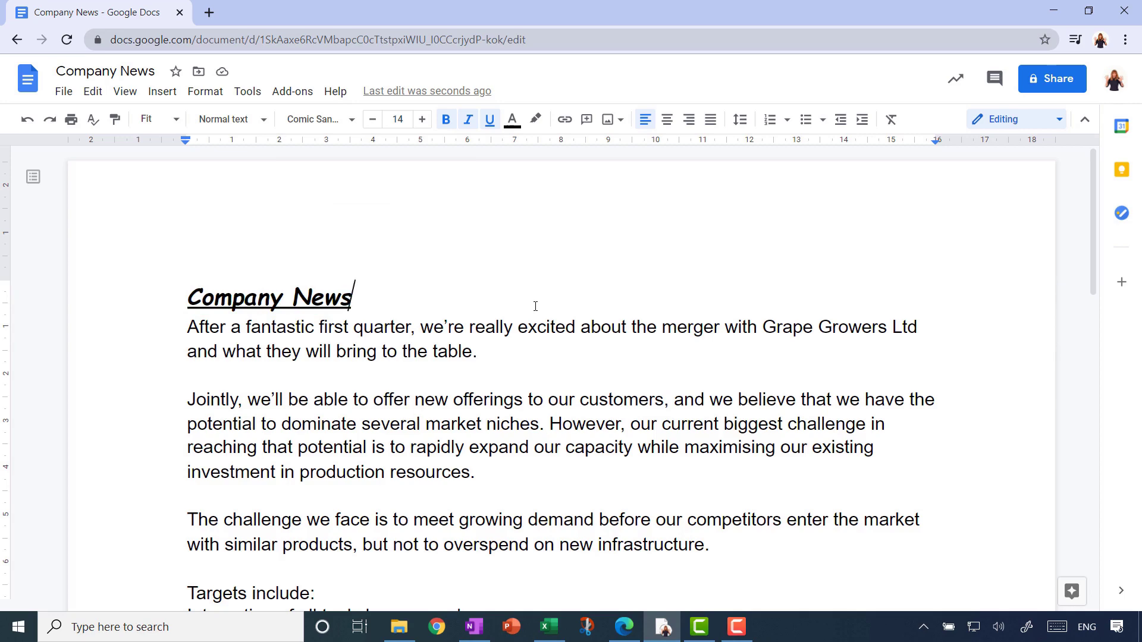
- Centre the Company News heading on the page
left_click_drag(182, 299, 357, 301)
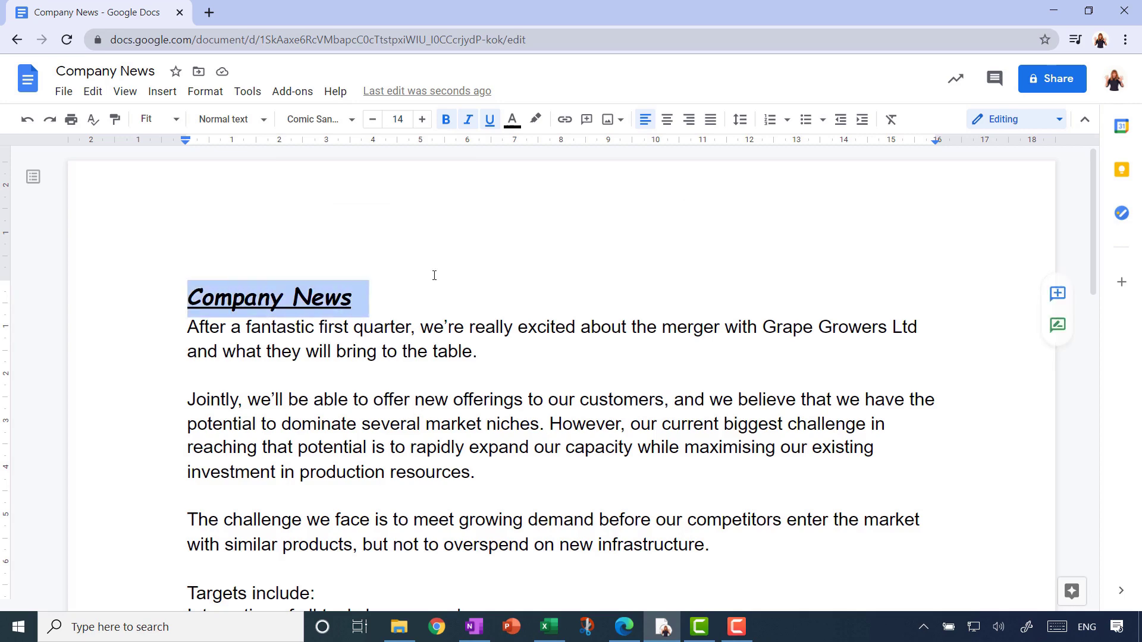
left_click(667, 120)
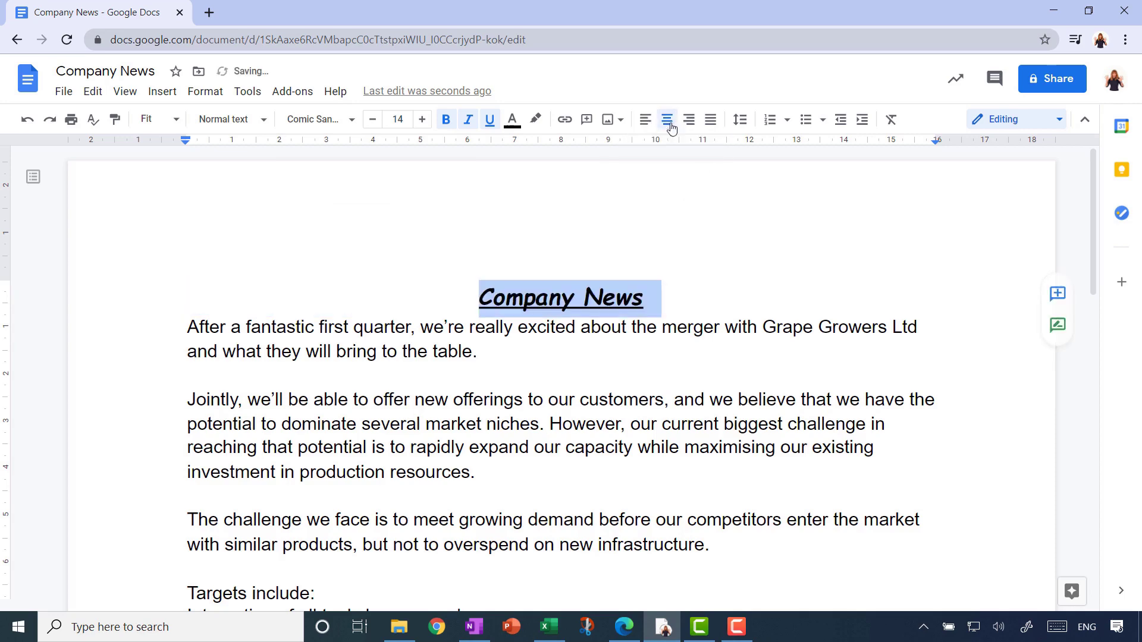
scroll(652, 329, "down", 3)
scroll(652, 330, "down", 2)
- Give the three target lines arrow bullets
left_click_drag(410, 433, 189, 385)
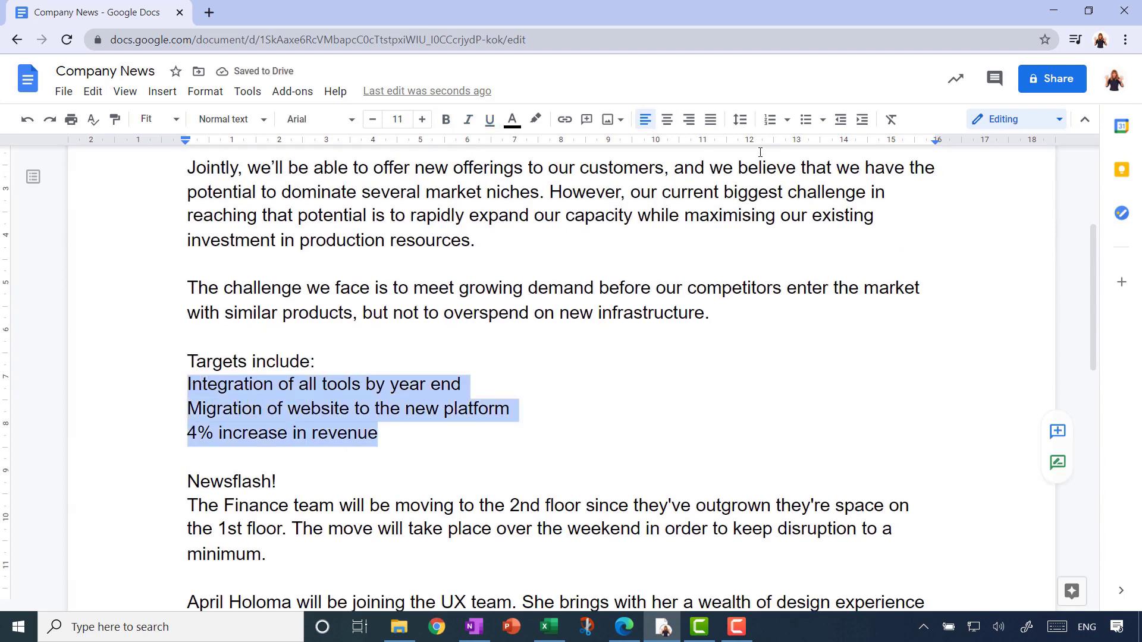
left_click(823, 122)
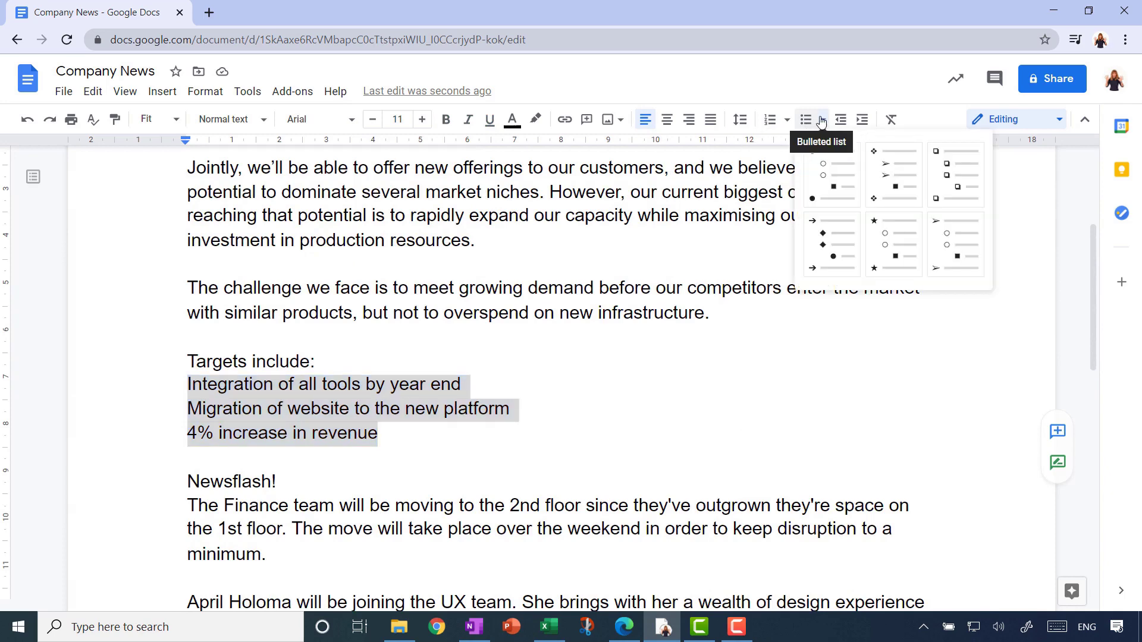
left_click(828, 235)
left_click(727, 436)
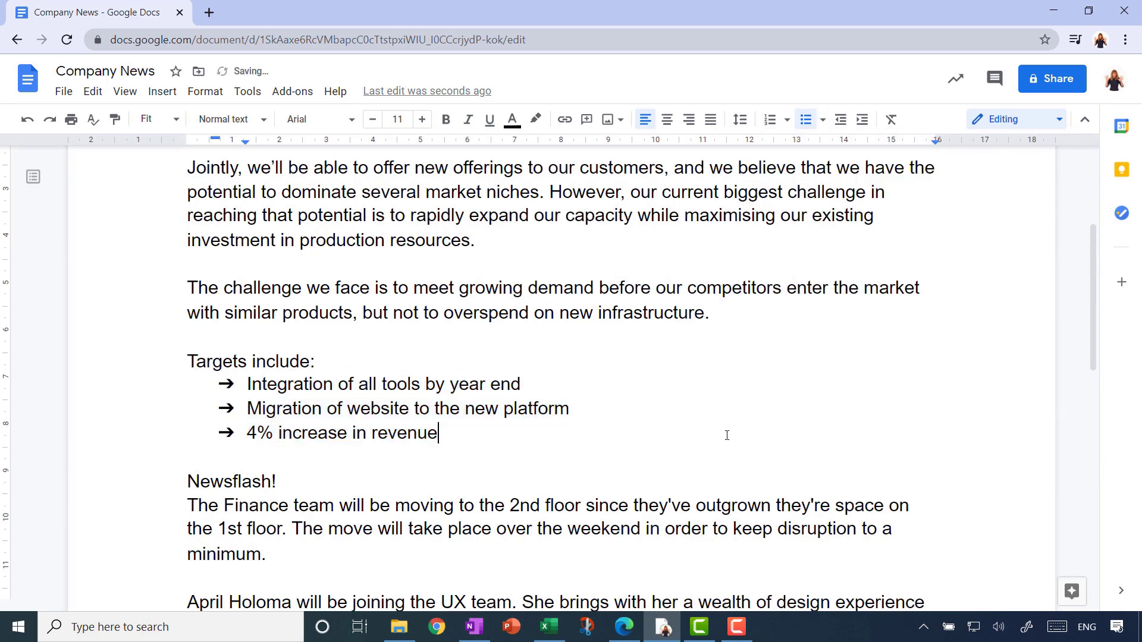
scroll(727, 435, "down", 4)
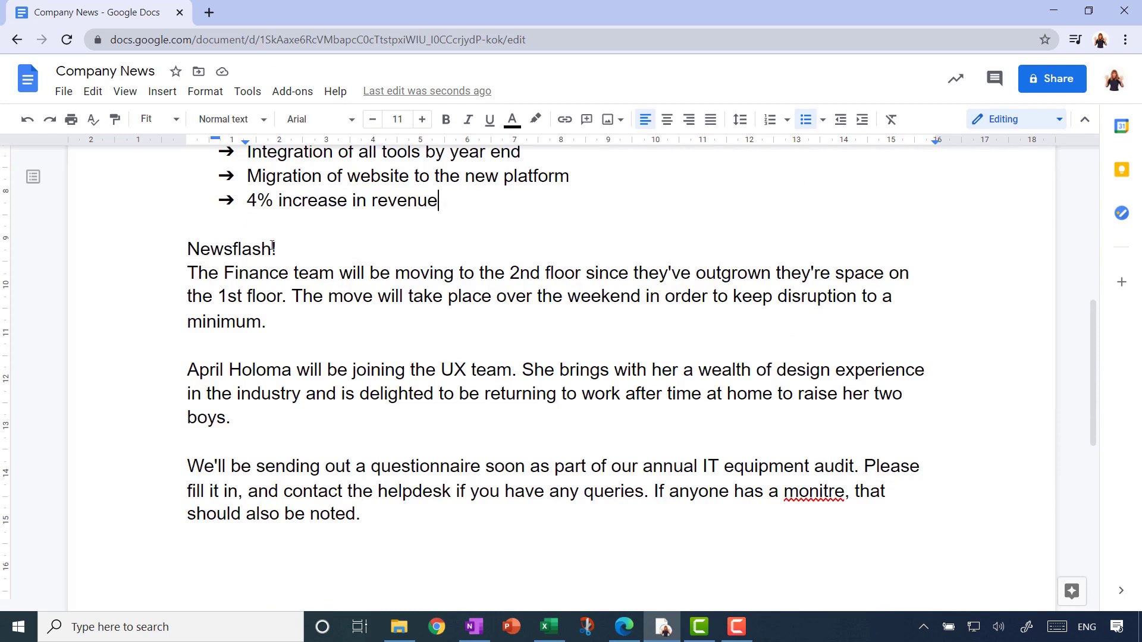
- Make the Newsflash! heading bold, italic and orange
left_click_drag(302, 249, 187, 249)
left_click(446, 119)
left_click(468, 122)
left_click(512, 119)
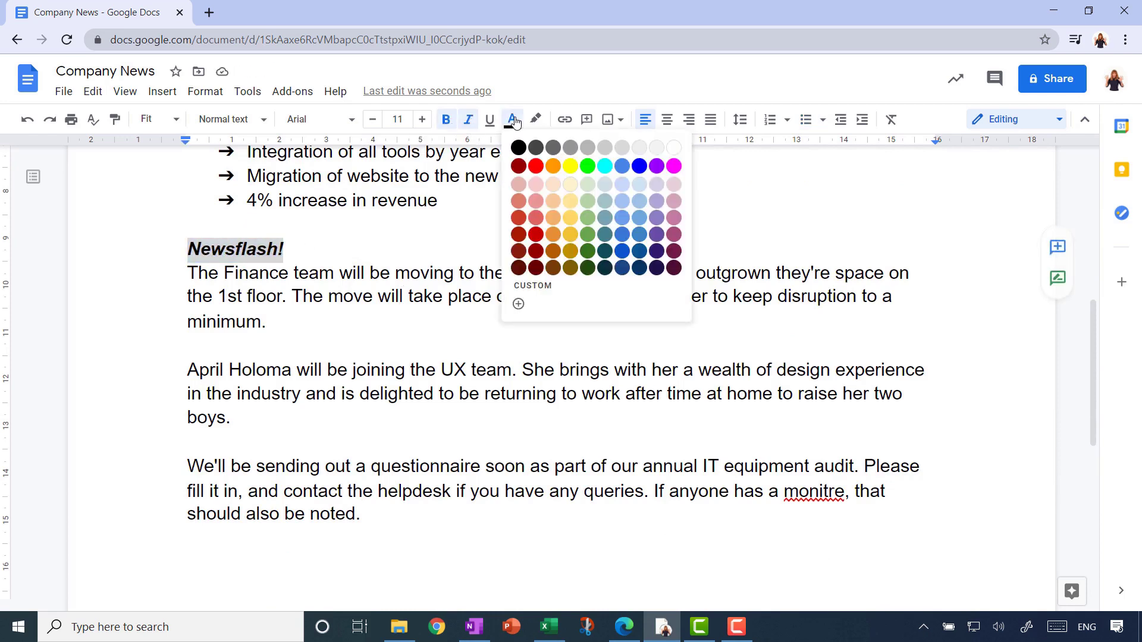
left_click(553, 166)
left_click(434, 296)
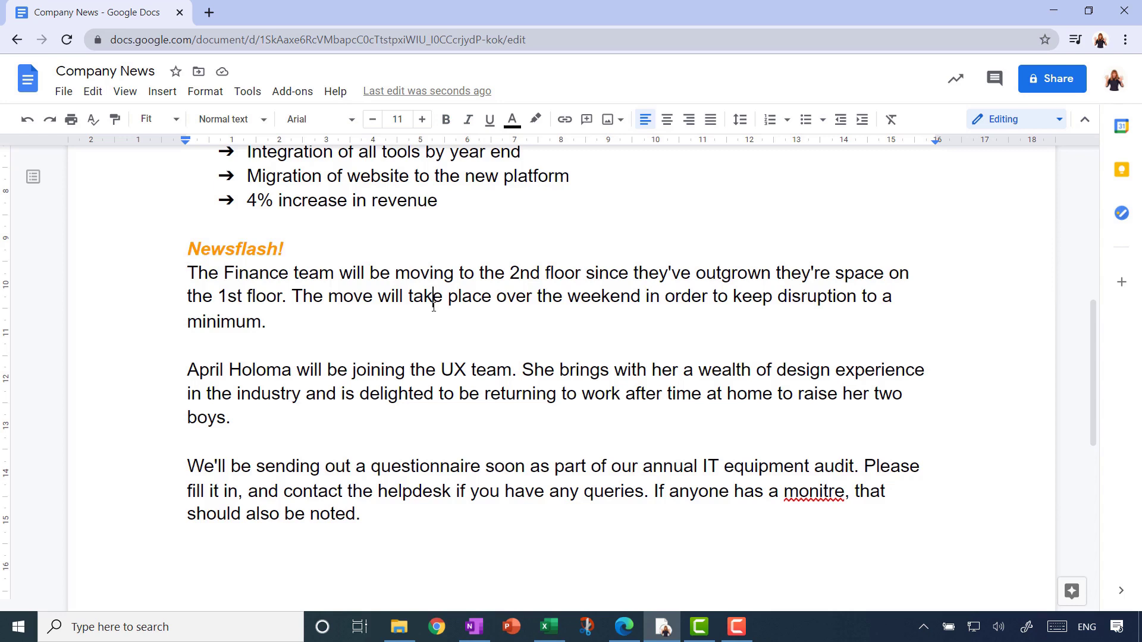
- Move the UX-team paragraph below the questionnaire, then undo that and the Newsflash! formatting
left_click_drag(188, 369, 260, 421)
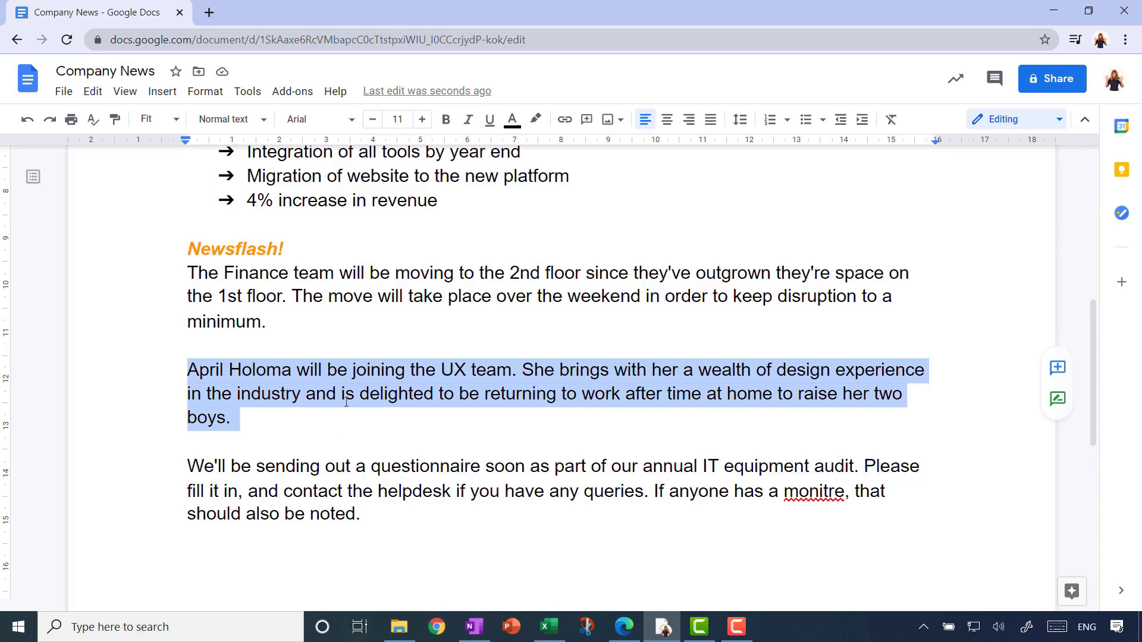
left_click_drag(407, 419, 408, 551)
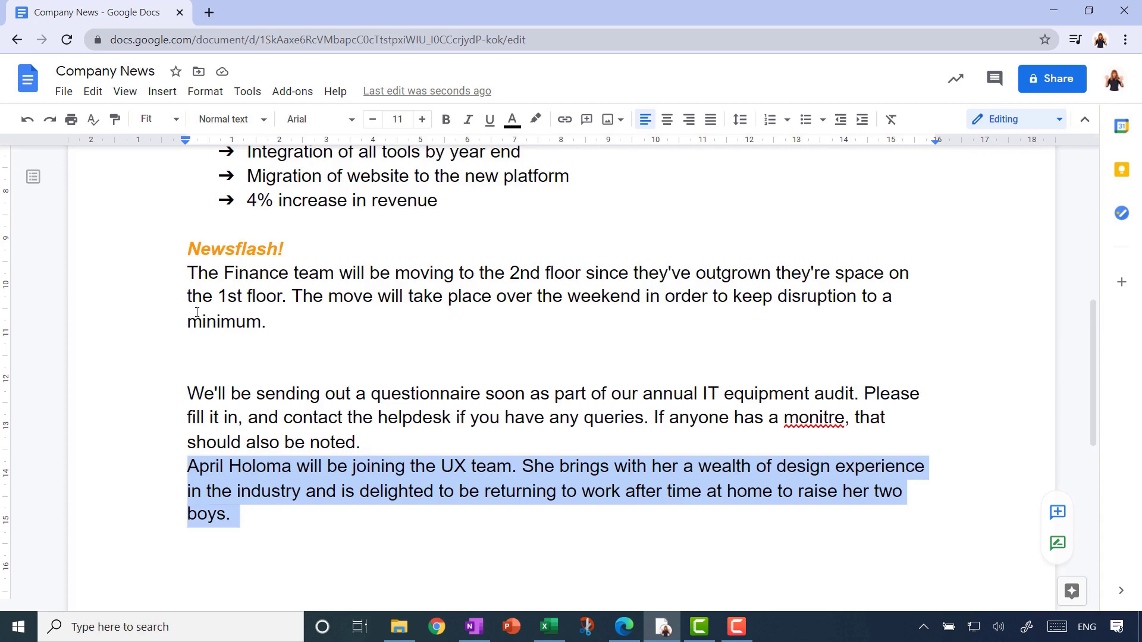
left_click(27, 121)
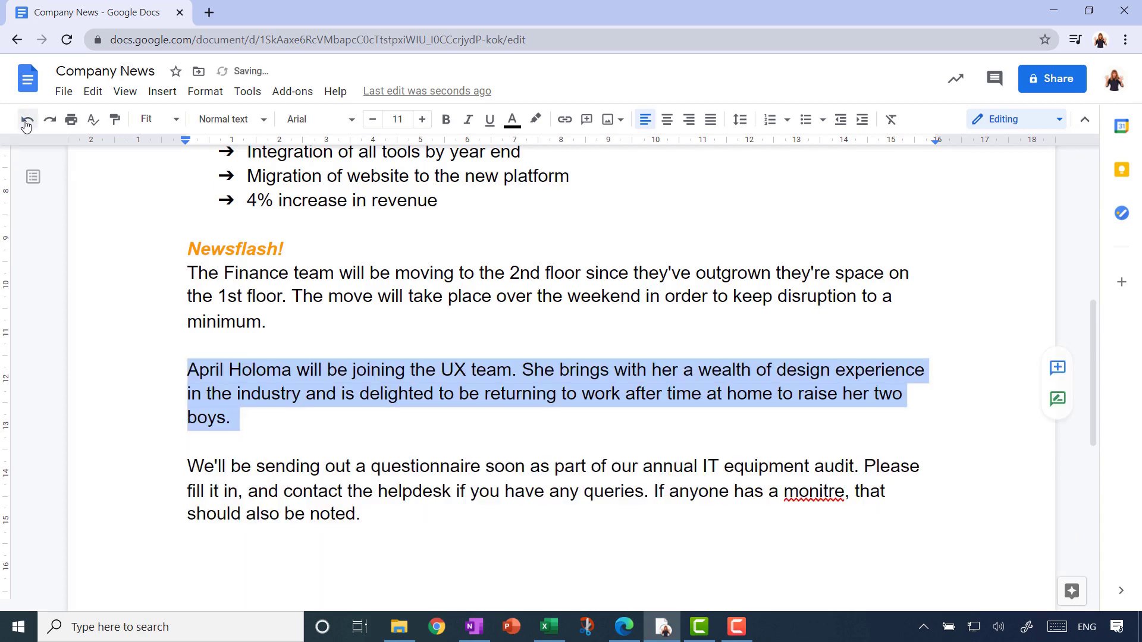
left_click(26, 121)
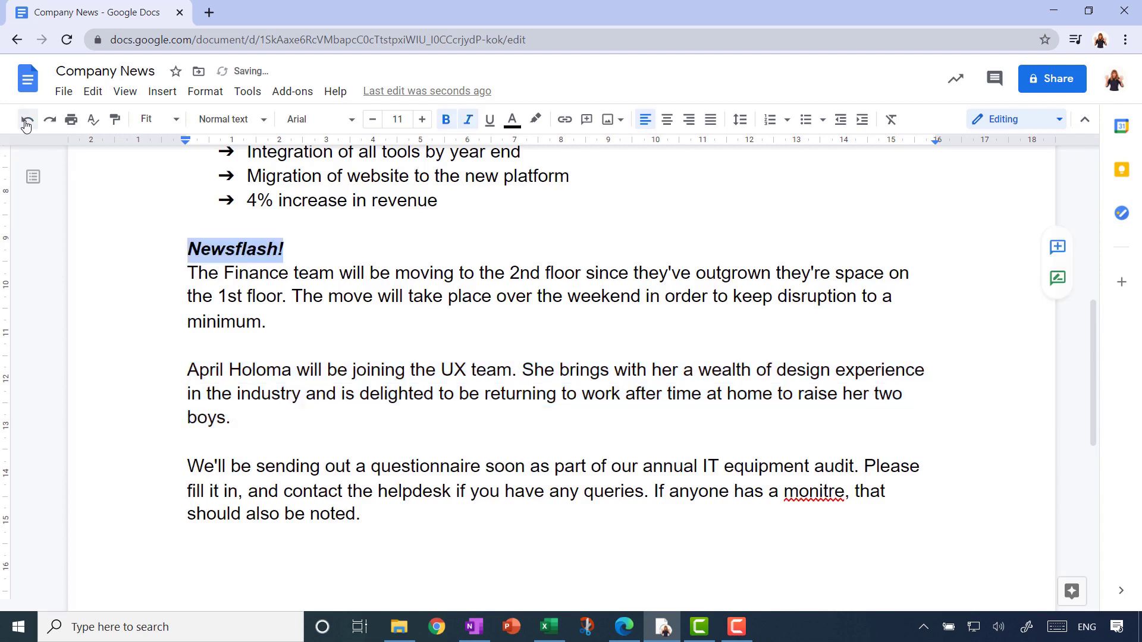
left_click(27, 121)
left_click(26, 121)
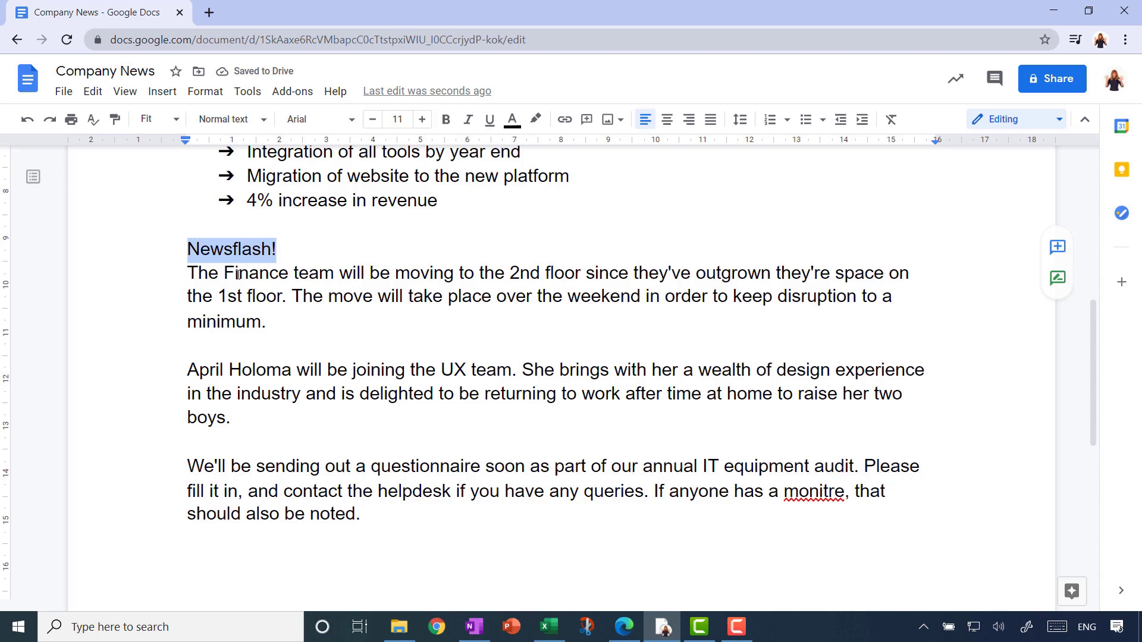
- Redo bold, italic and orange on Newsflash!, then put the cursor after 'minimum.'
left_click(50, 120)
left_click(50, 120)
left_click(50, 120)
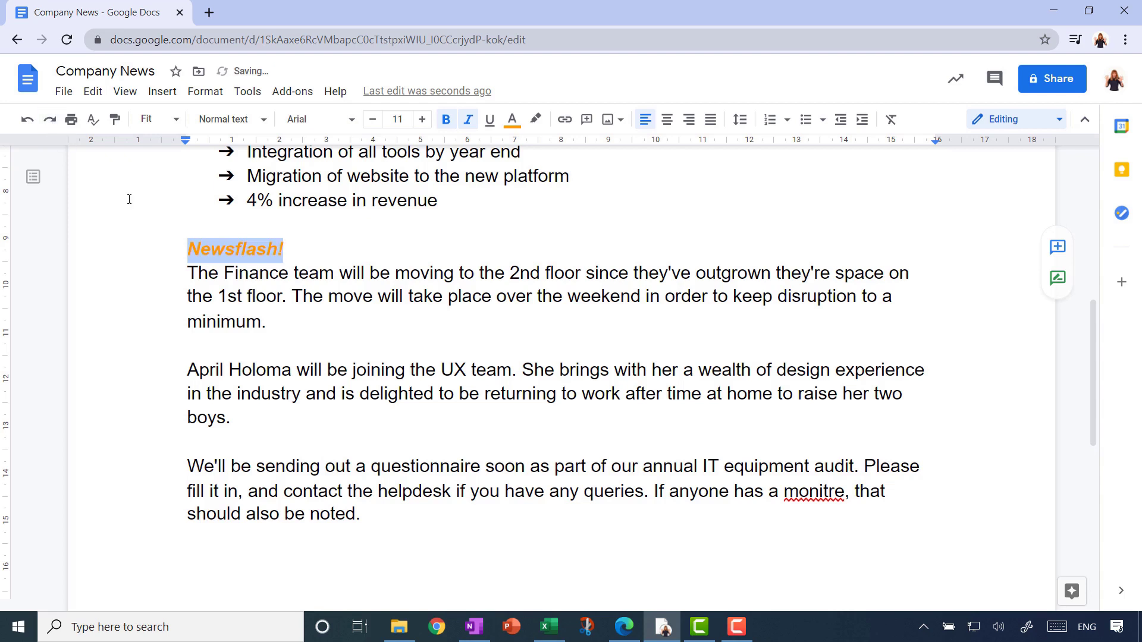
left_click(313, 314)
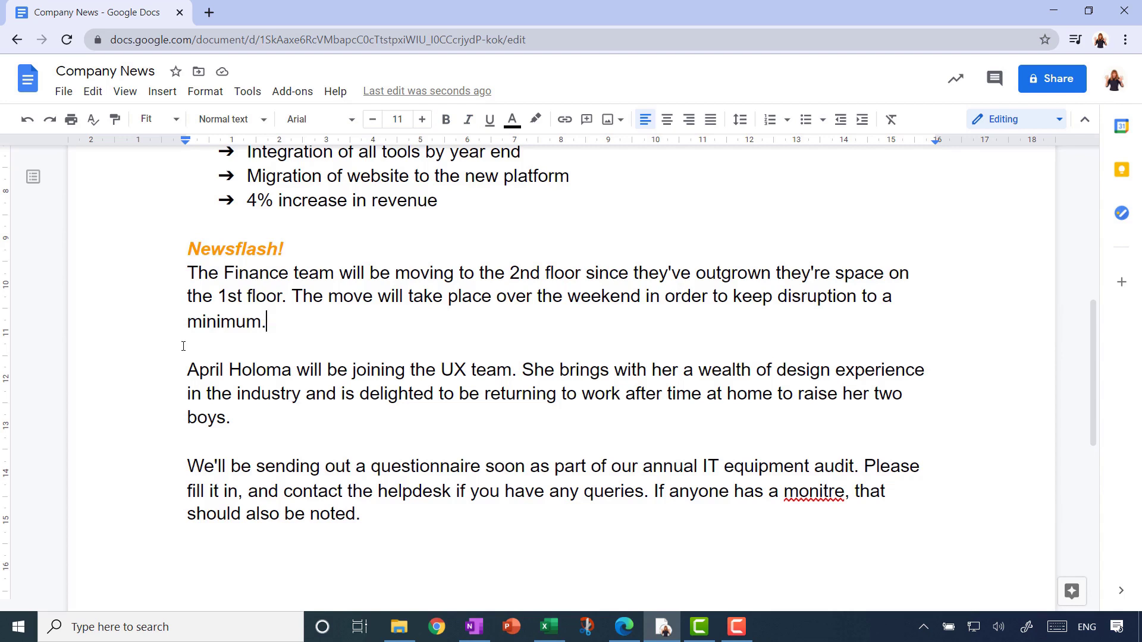
- Cut the UX-team paragraph and paste it below the questionnaire paragraph as the final paragraph
left_click_drag(184, 345, 244, 420)
key("ctrl+c")
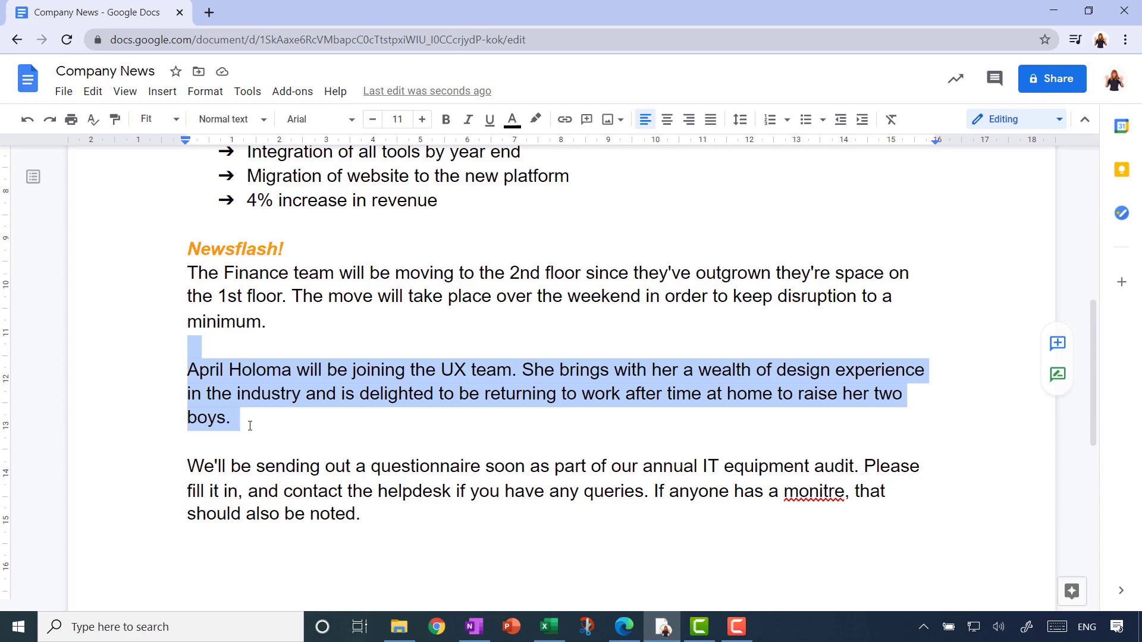
key("BackSpace")
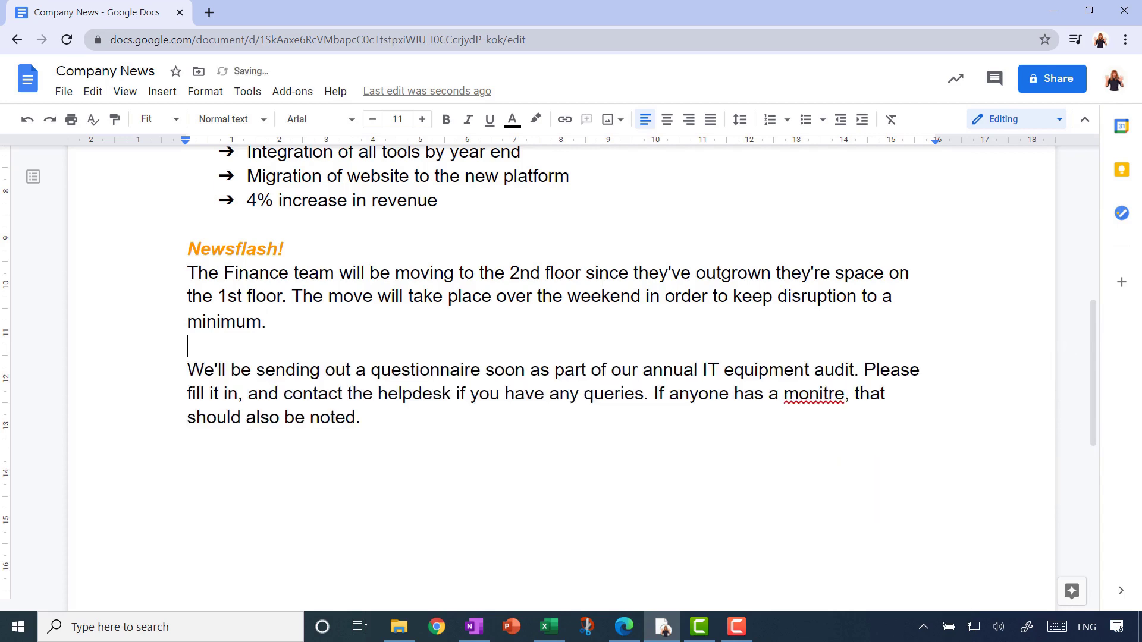
left_click(255, 445)
key("ctrl+v")
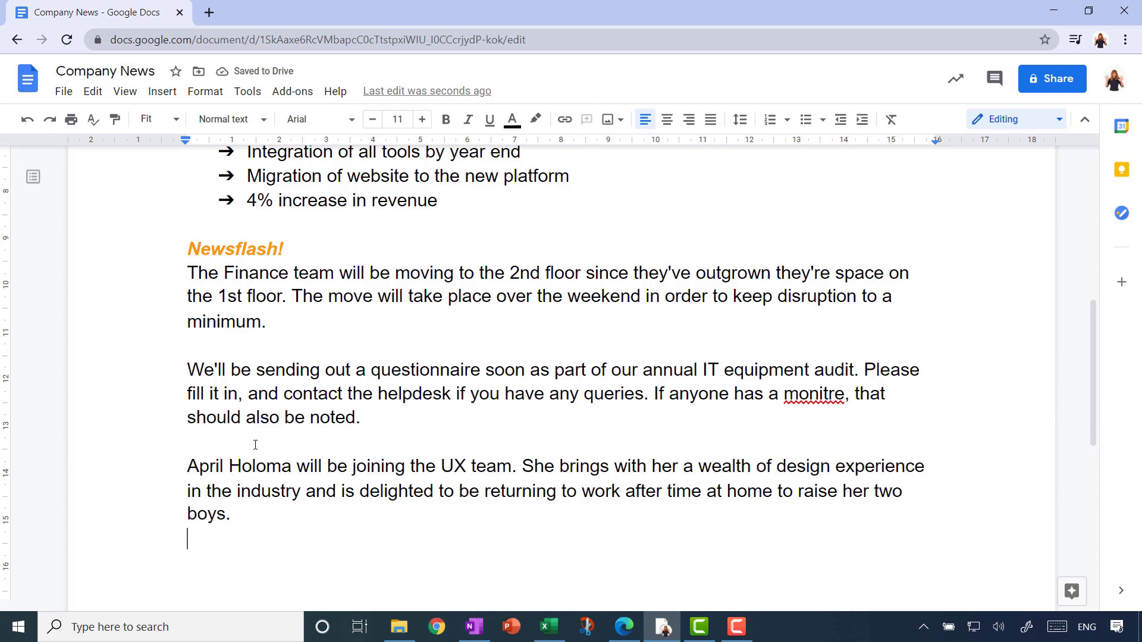
left_click(94, 92)
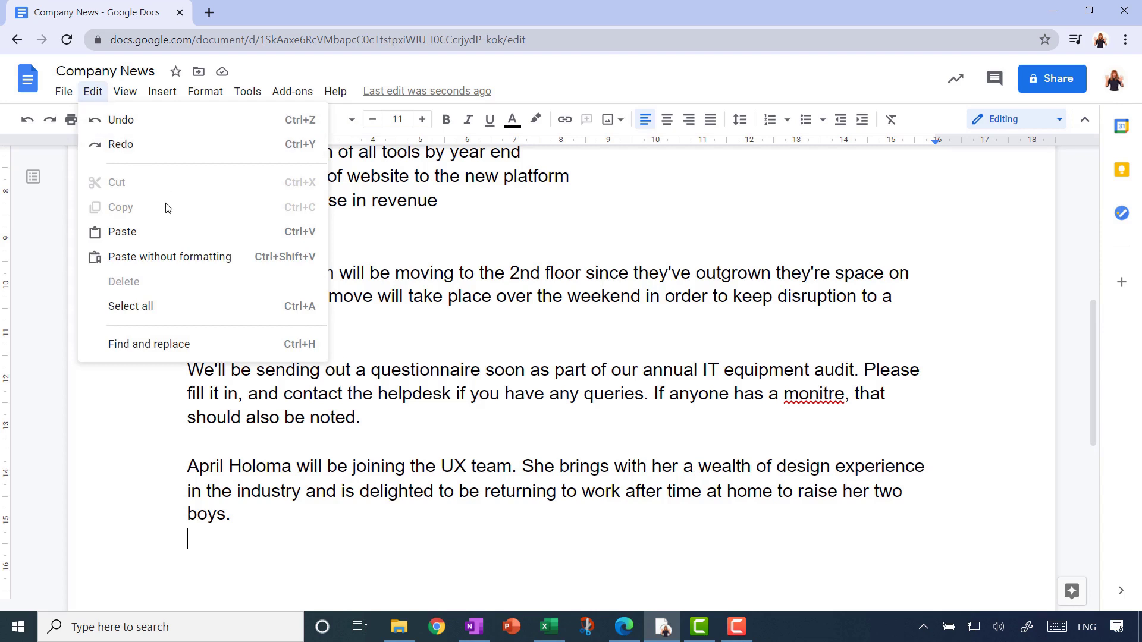
left_click(394, 319)
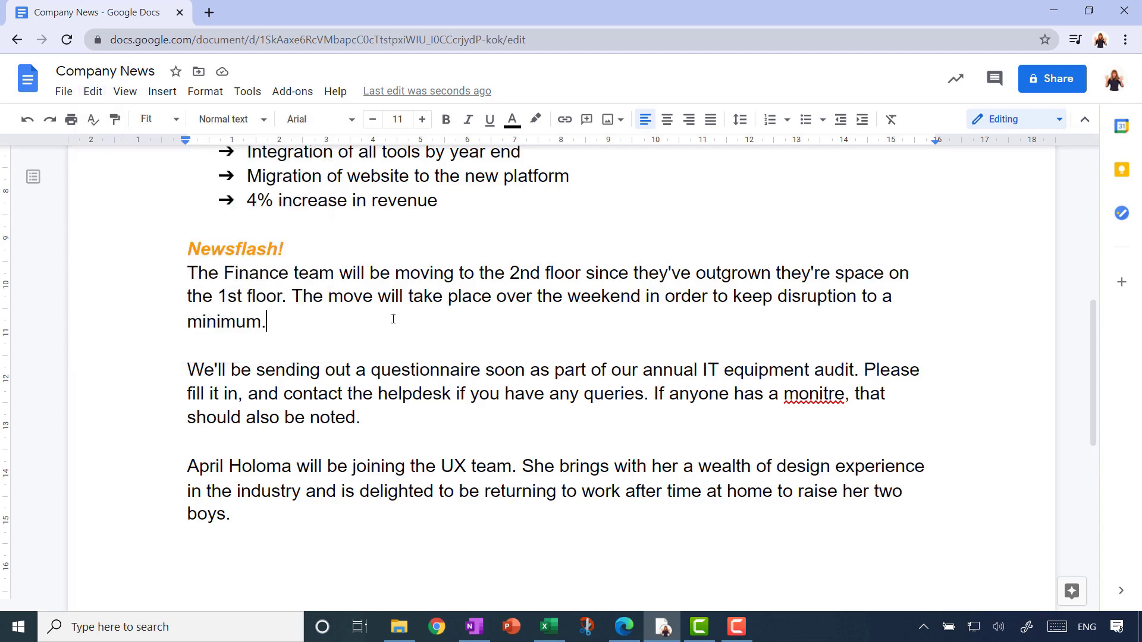
- Paste the Newsflash! heading above the questionnaire and UX-team paragraphs, then add a trailing empty line
left_click_drag(289, 250, 186, 250)
key("ctrl+c")
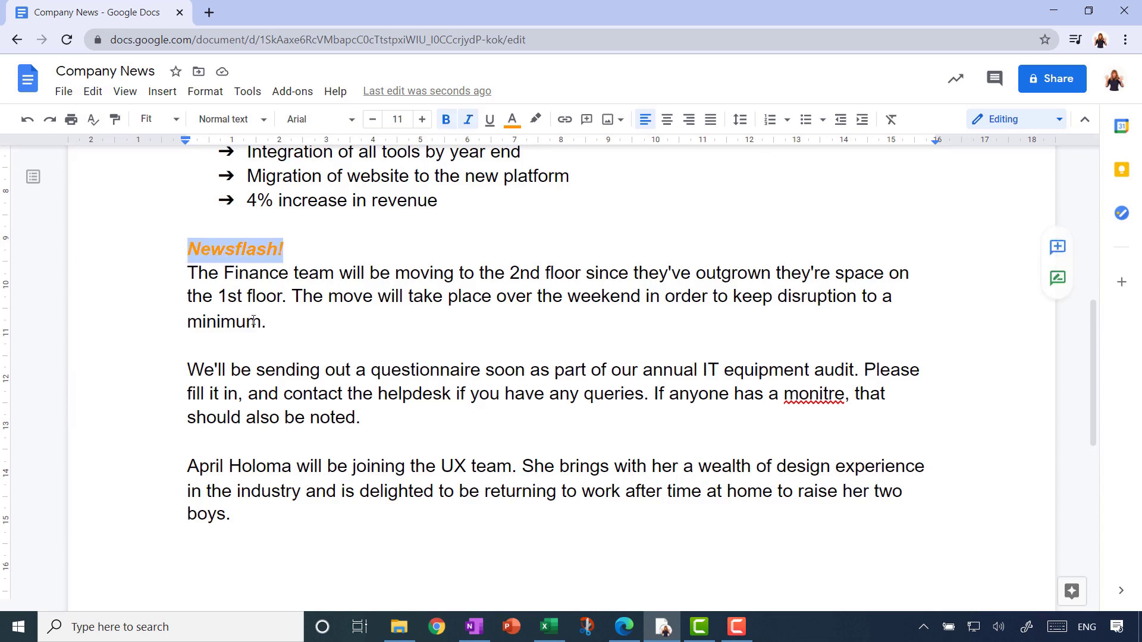
left_click(238, 348)
key("Return")
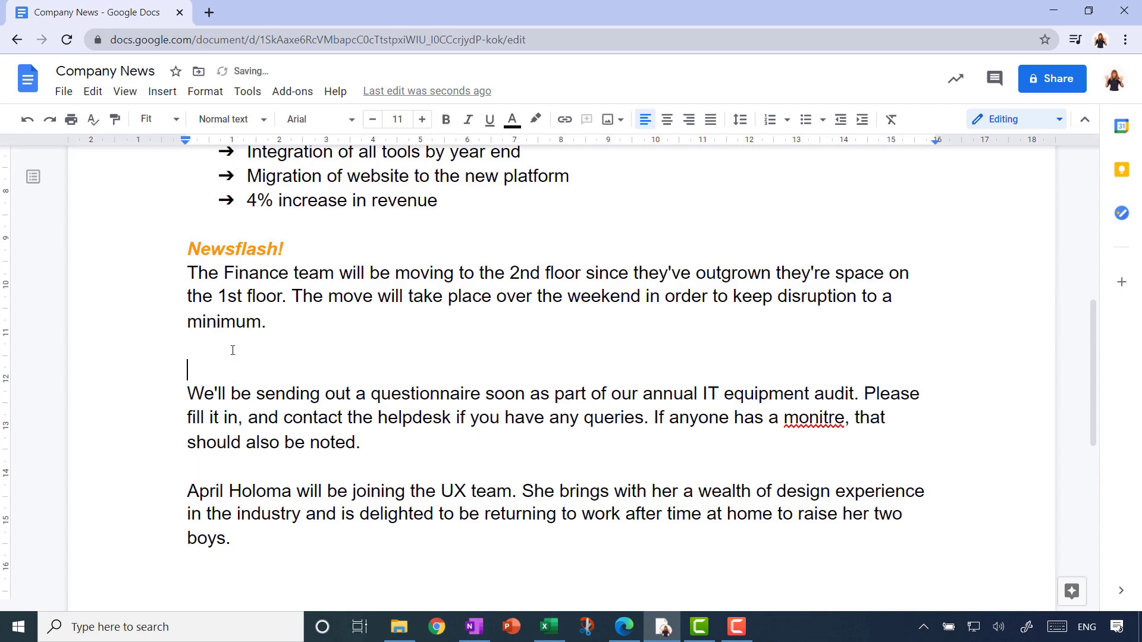
key("ctrl+v")
left_click(189, 479)
key("Return")
key("ctrl+v")
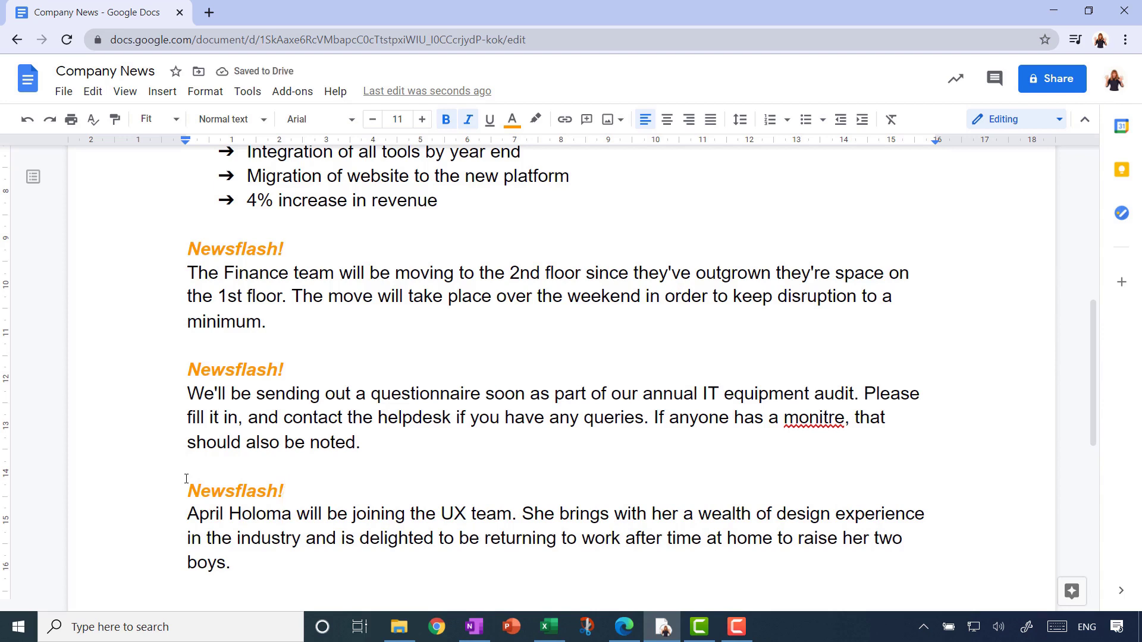
left_click(305, 574)
key("Return")
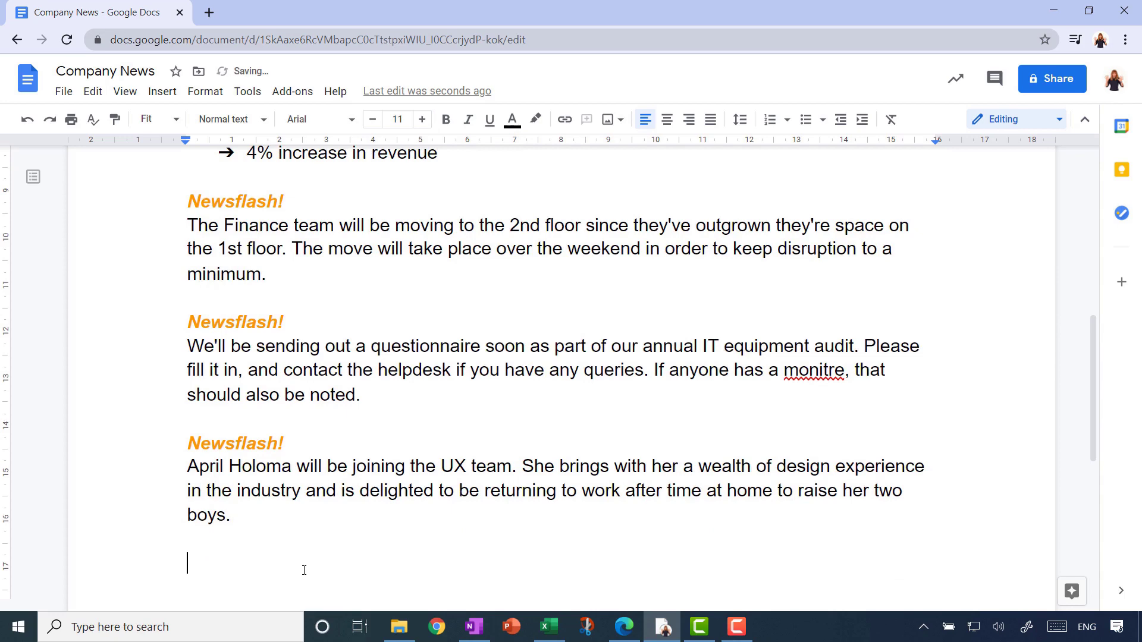
scroll(342, 547, "down", 3)
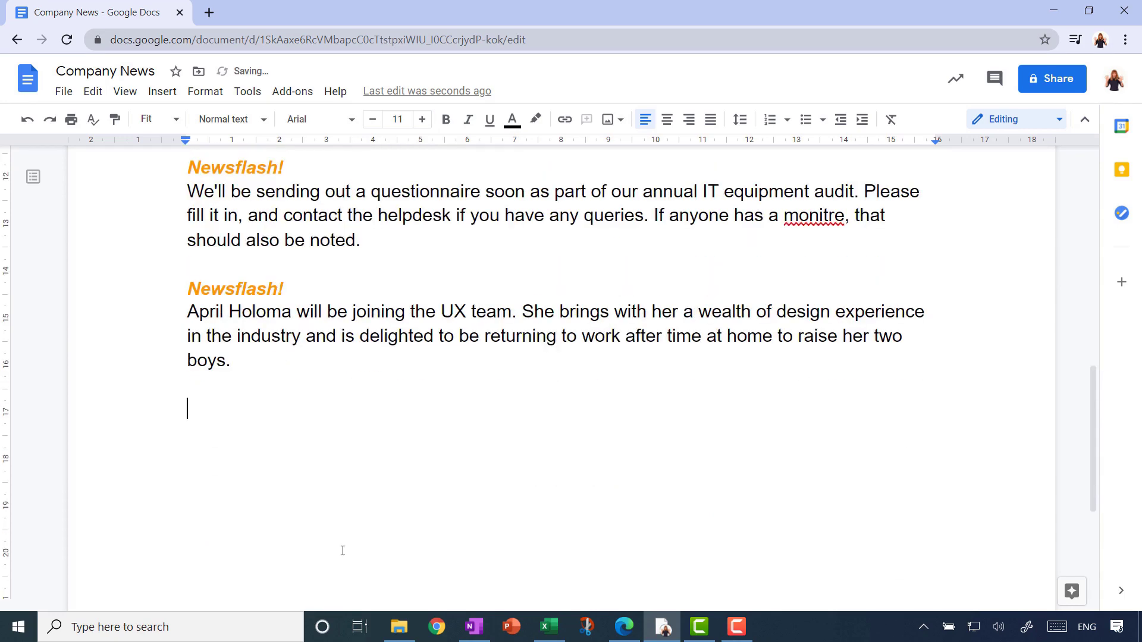
- Insert a 3 x 2 table at the document end and tab through it to add a third row
left_click(161, 91)
mouse_move(210, 145)
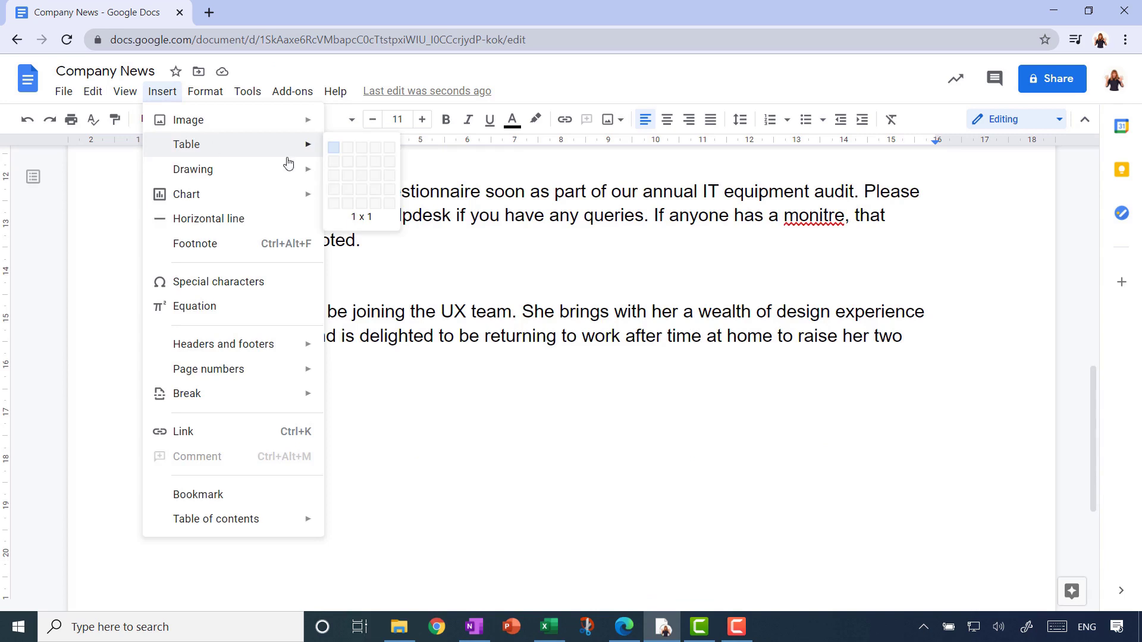
left_click(359, 161)
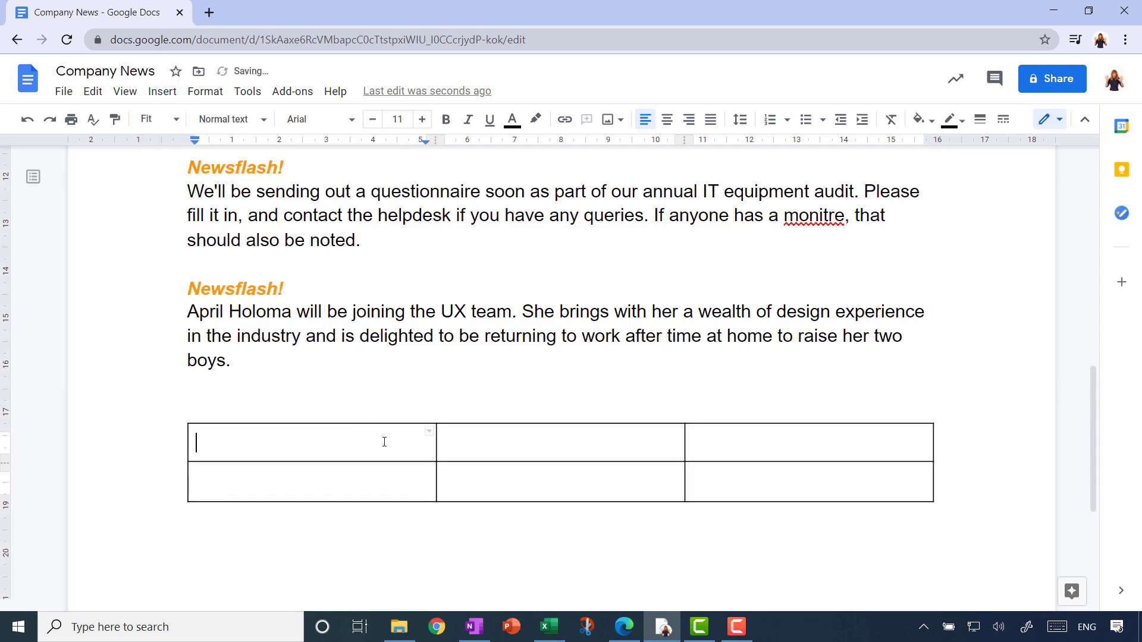
key("Tab")
key("Tab")
key("Tab")
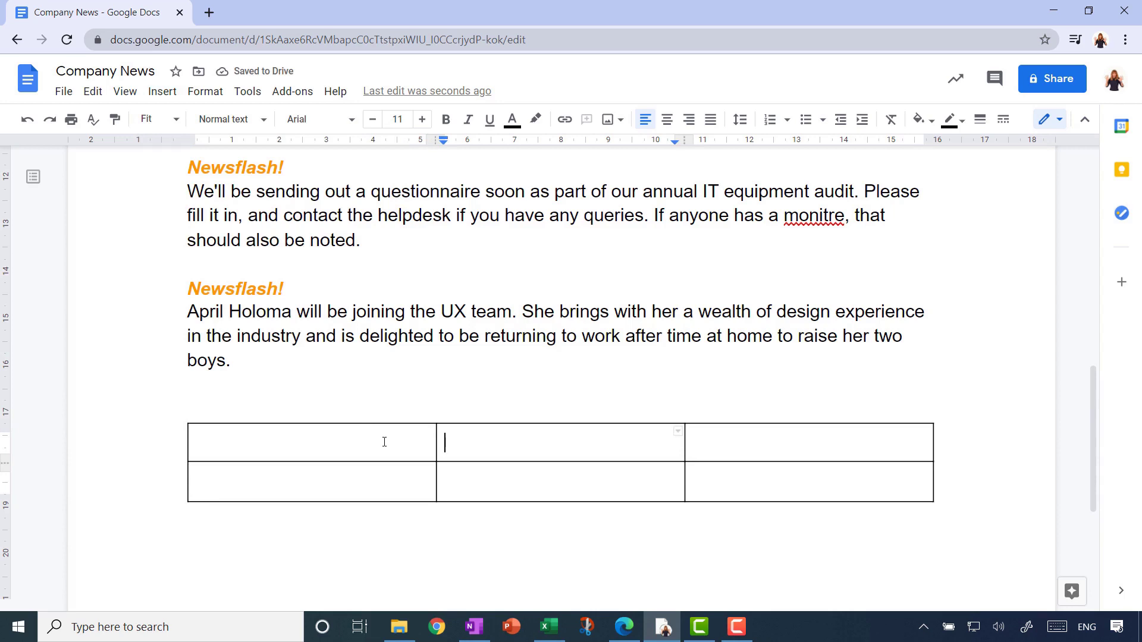
key("Tab")
key("Tab")
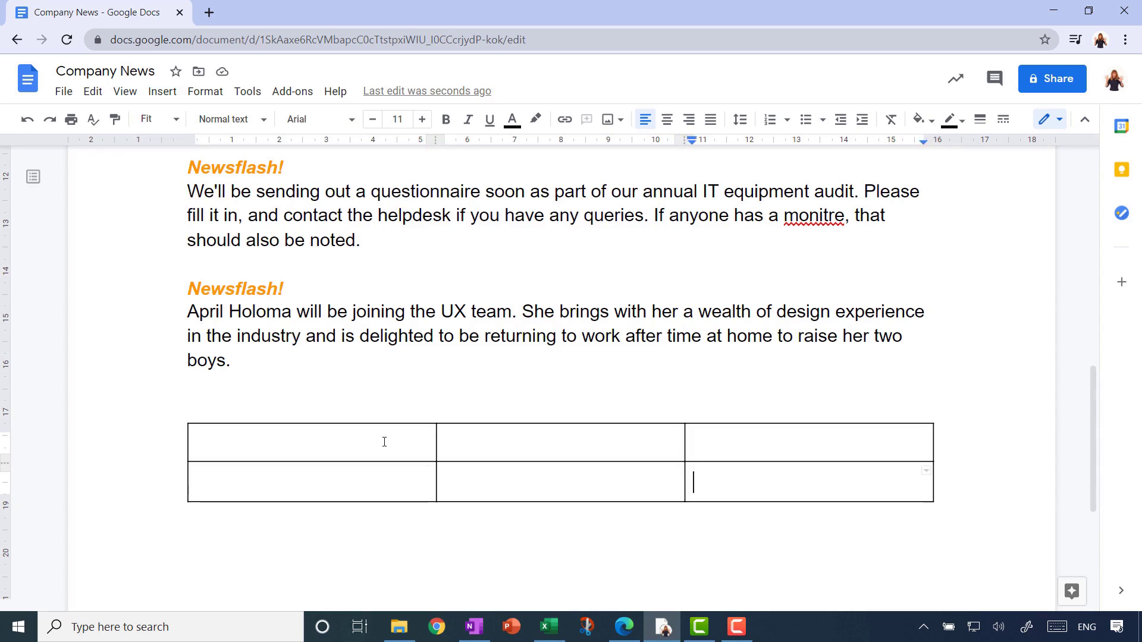
key("Tab")
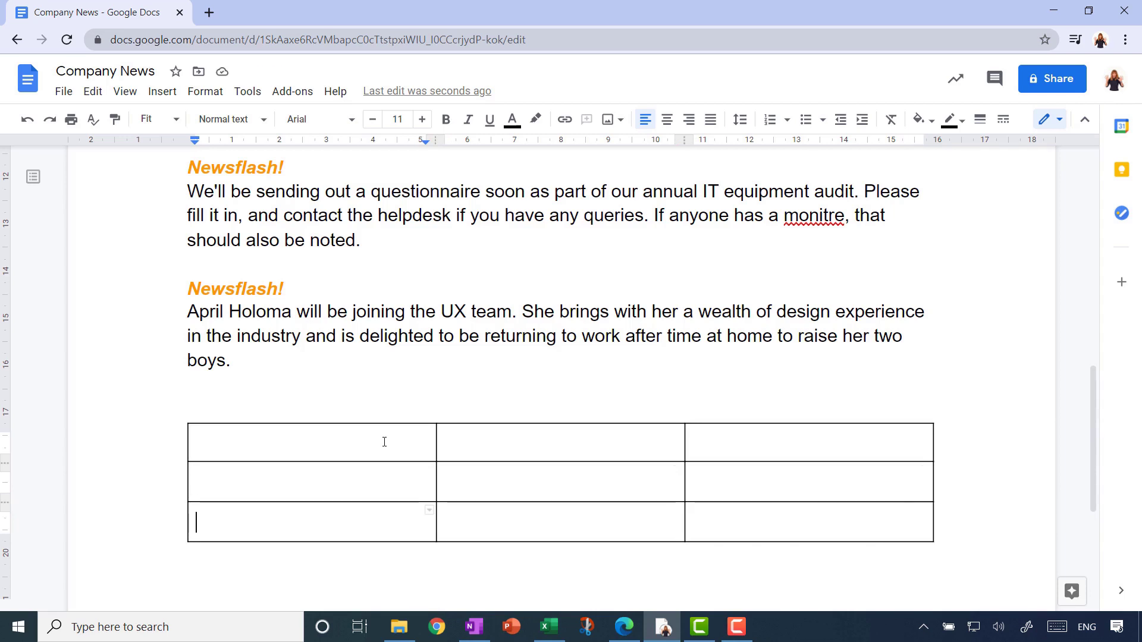
scroll(384, 441, "up", 3)
scroll(384, 442, "up", 6)
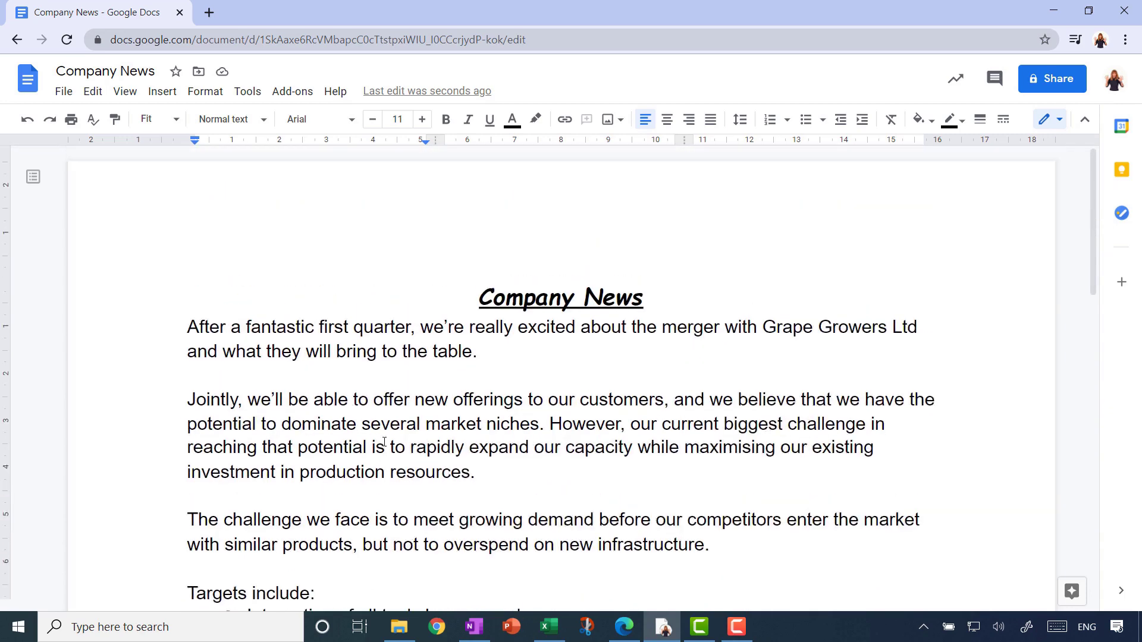
scroll(385, 441, "down", 1)
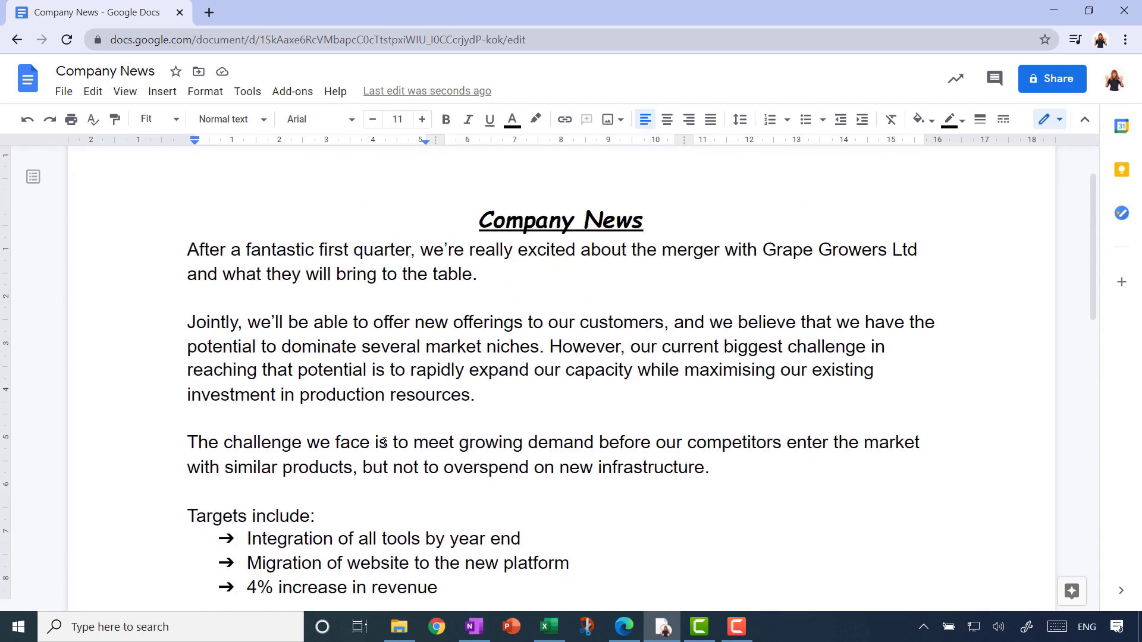